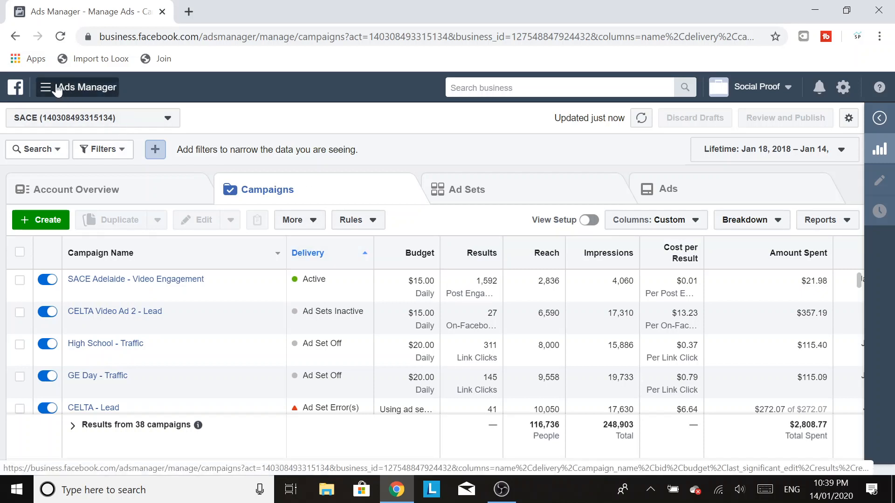
- Start creating a new campaign and choose Traffic as its marketing objective
left_click(43, 222)
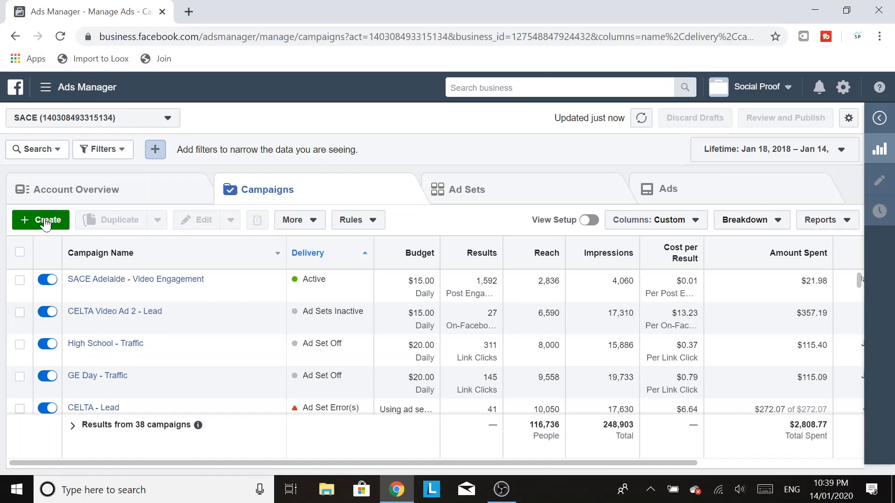
left_click(45, 224)
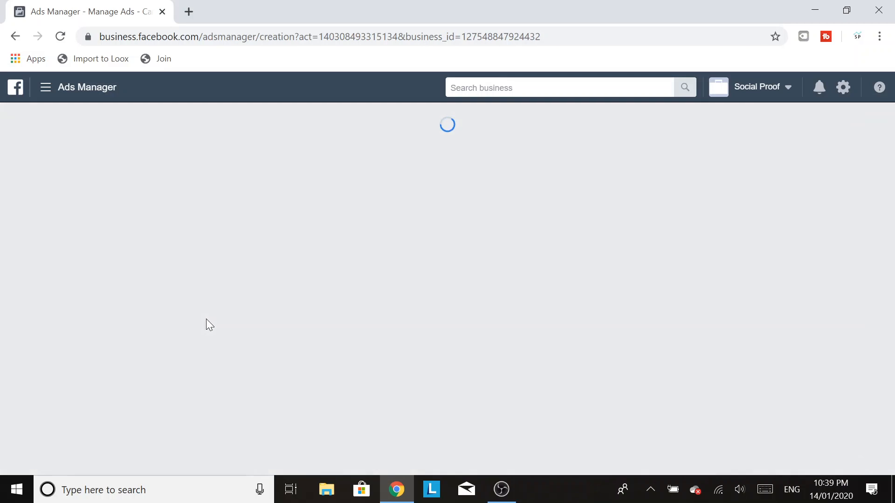
scroll(565, 230, "down", 1)
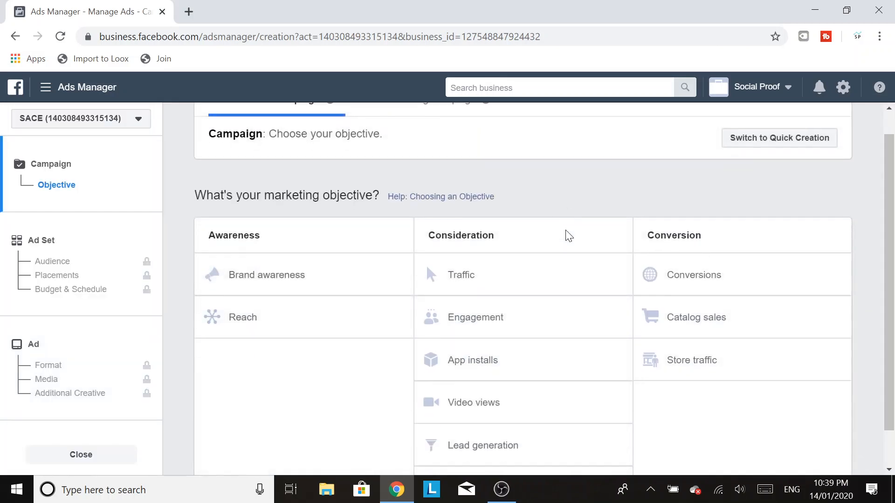
scroll(568, 236, "down", 1)
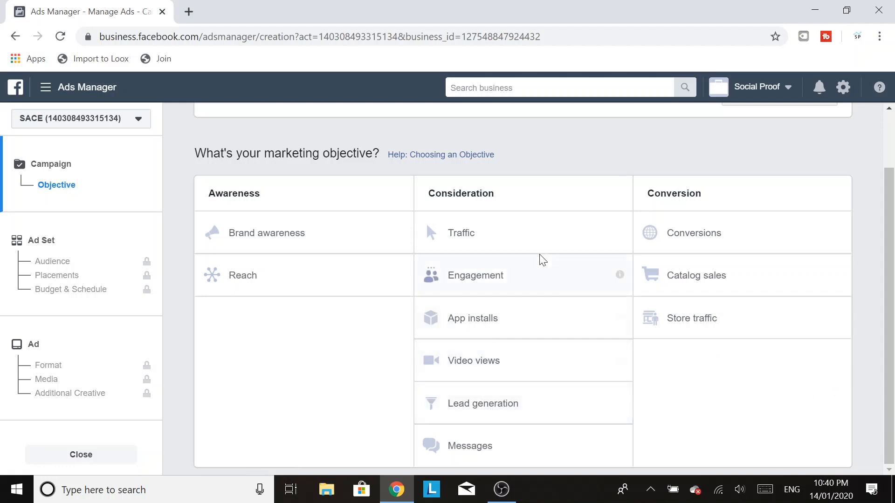
left_click(474, 237)
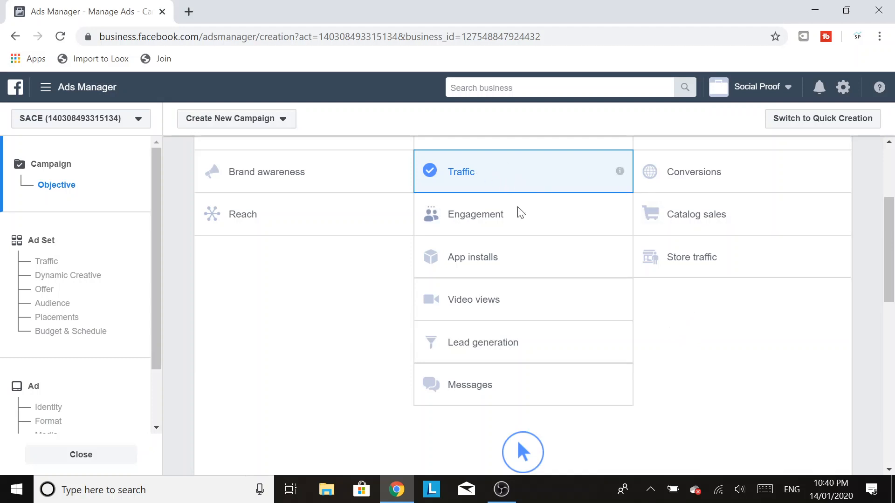
- Set the campaign's daily budget to $10.00 and continue to the ad set
scroll(485, 234, "down", 9)
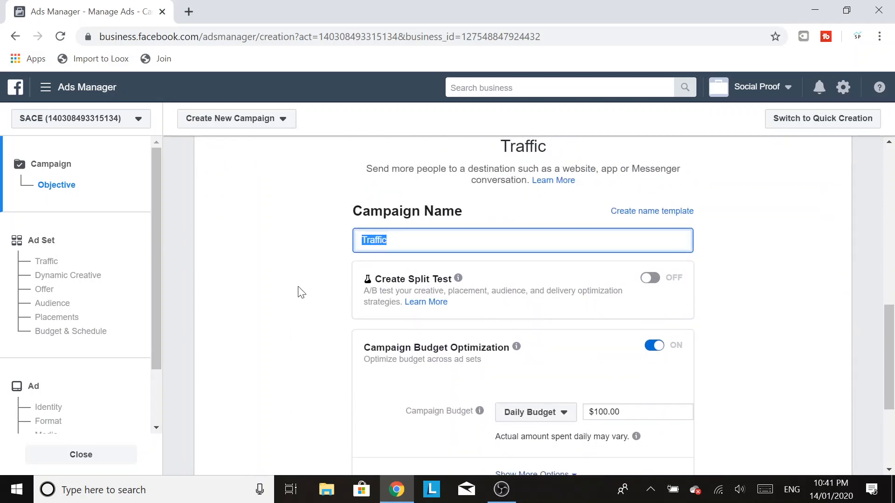
scroll(307, 282, "down", 1)
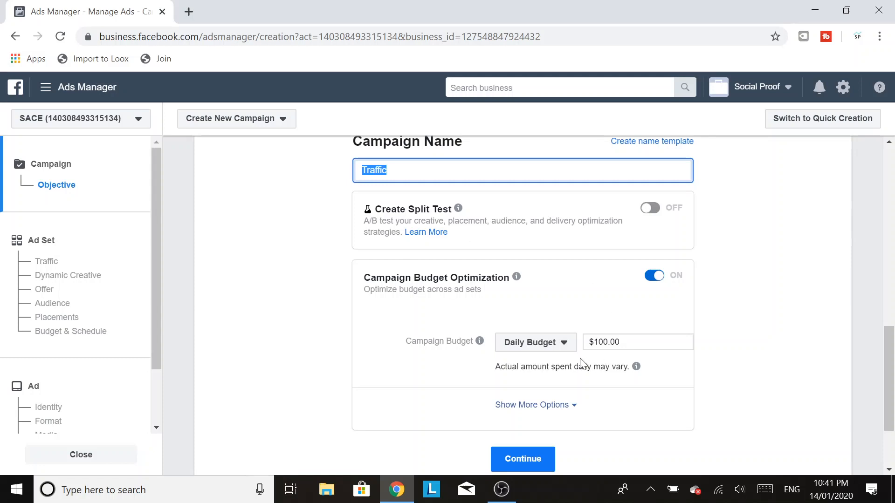
left_click(564, 344)
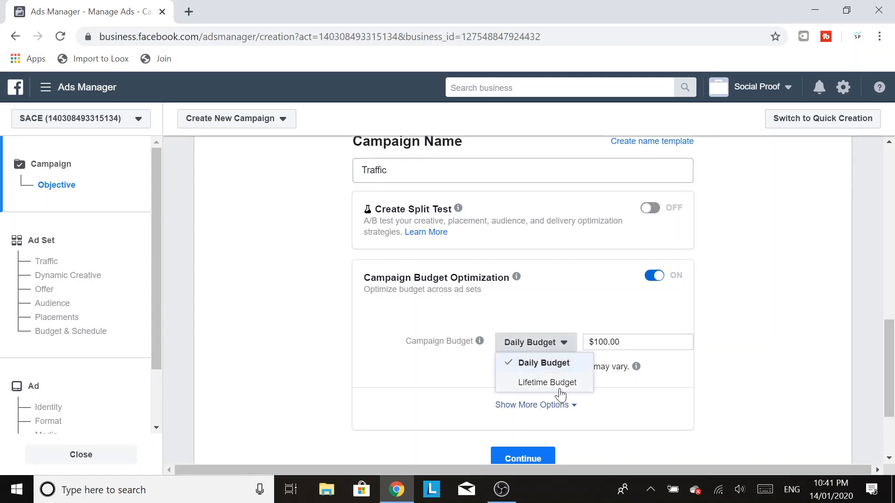
left_click(537, 365)
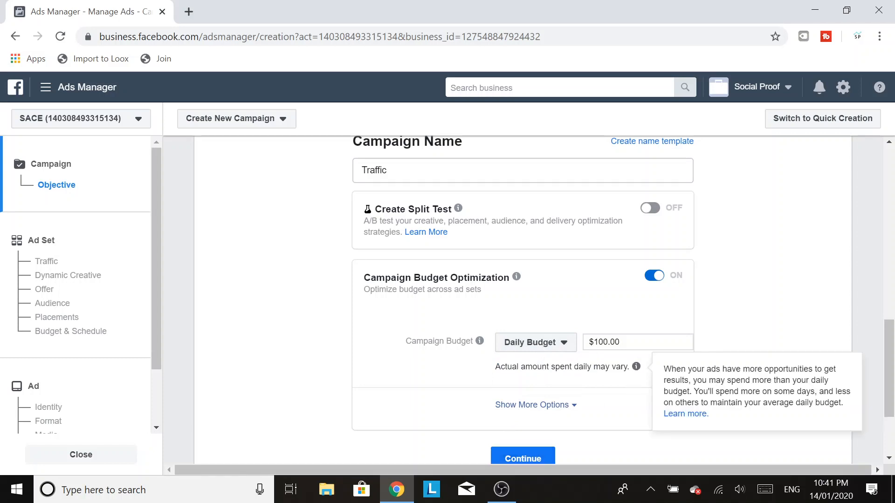
left_click(606, 342)
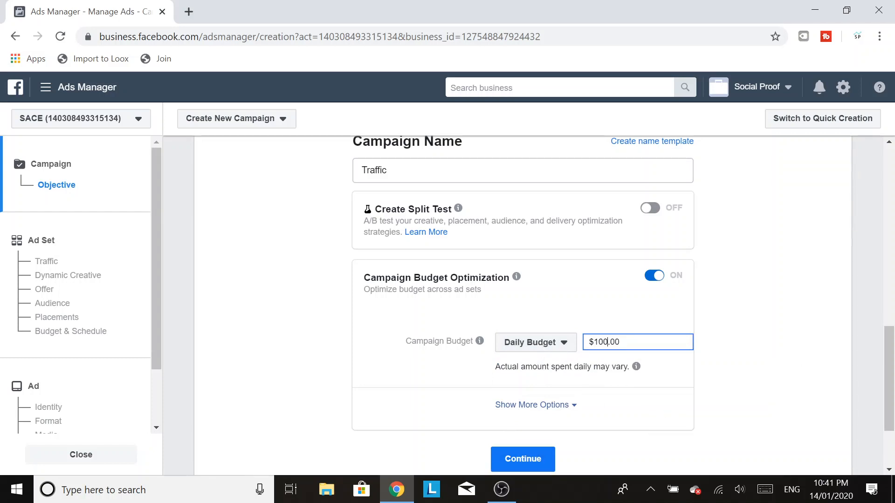
type("10")
left_click(602, 325)
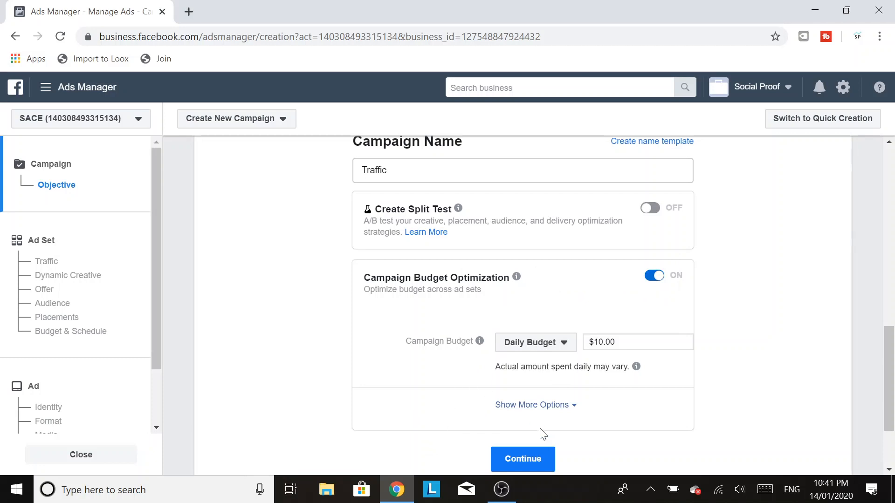
left_click(536, 461)
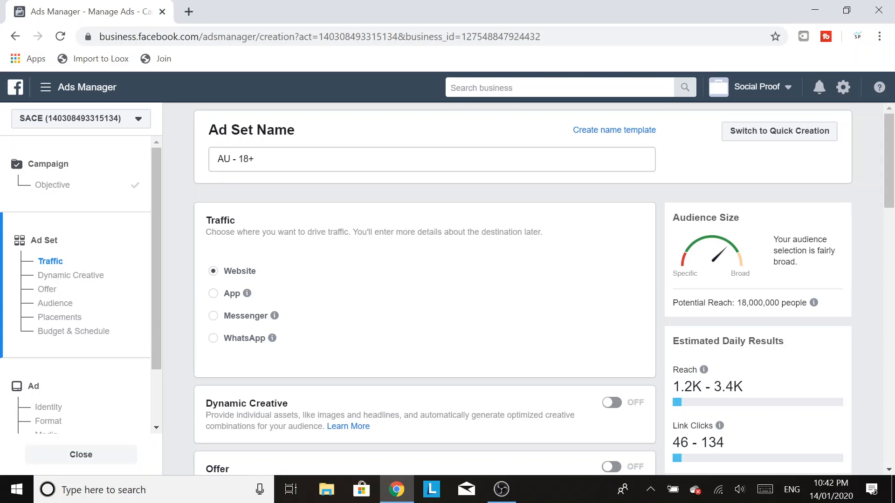
- Open the ad set audience's age range for editing and keep 18 as the minimum age
scroll(390, 224, "down", 5)
scroll(392, 224, "down", 3)
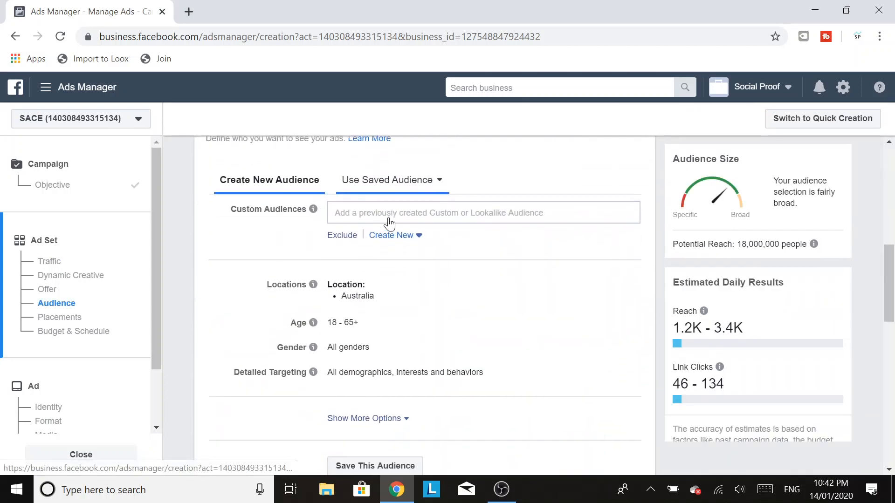
scroll(390, 226, "up", 1)
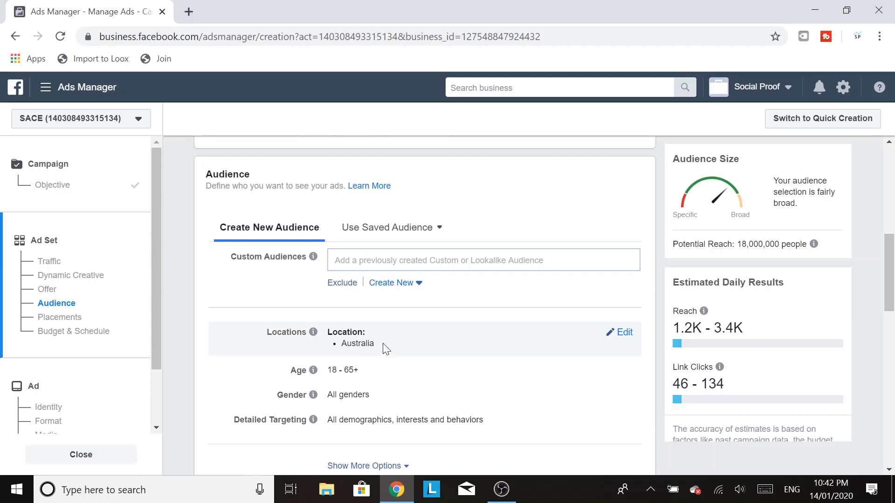
scroll(382, 342, "down", 1)
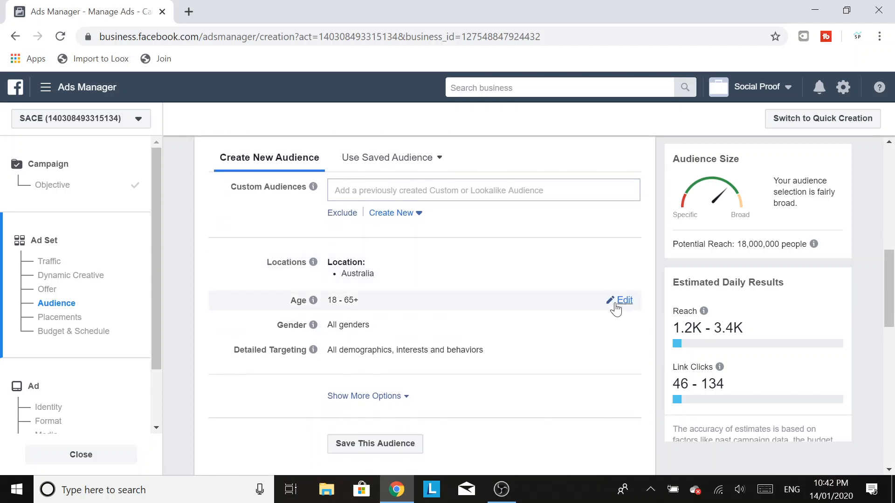
left_click(625, 301)
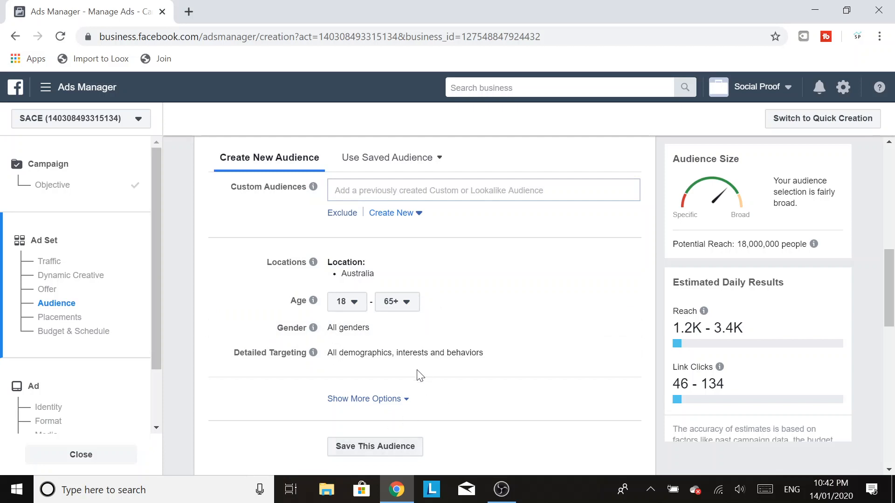
left_click(356, 303)
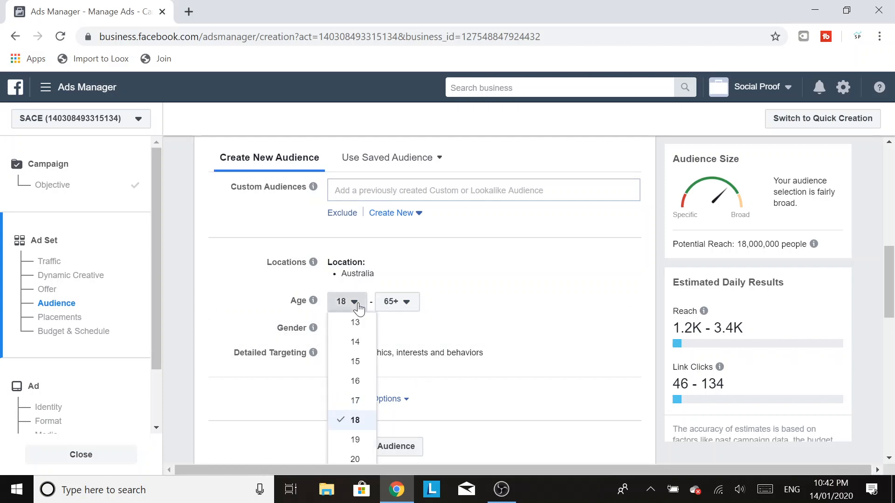
left_click(450, 303)
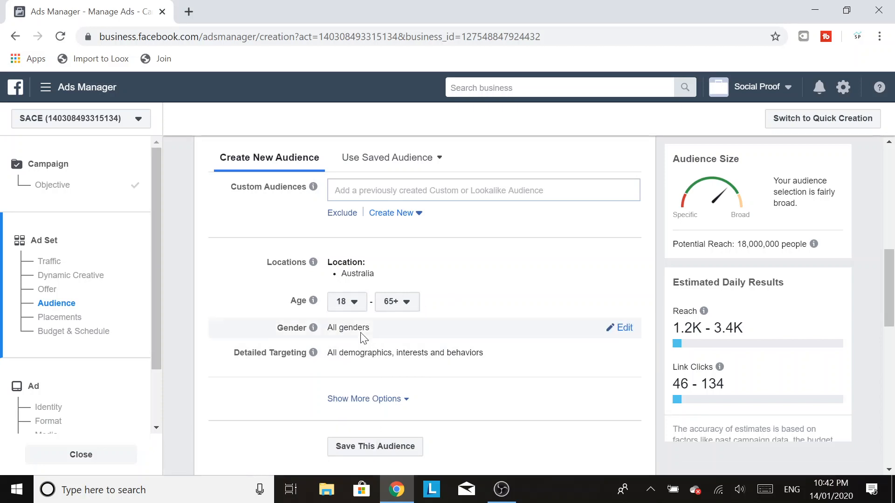
- Set the audience's maximum age to 20
left_click(403, 306)
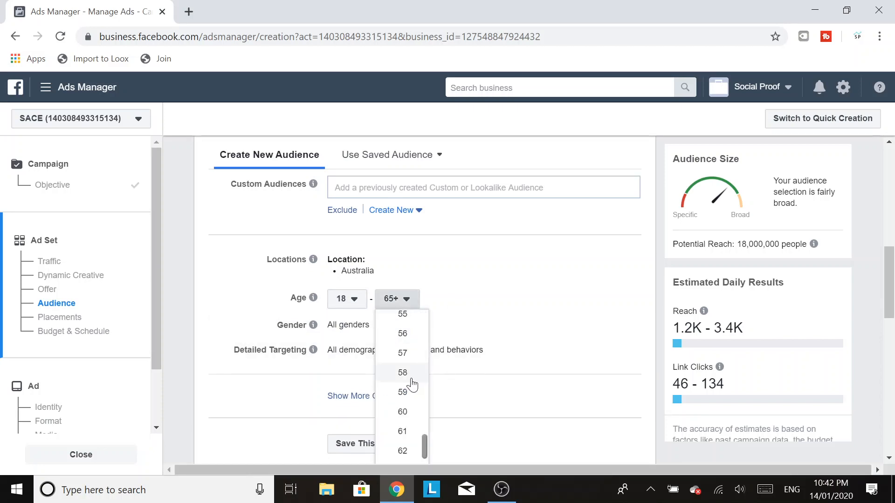
scroll(409, 377, "up", 15)
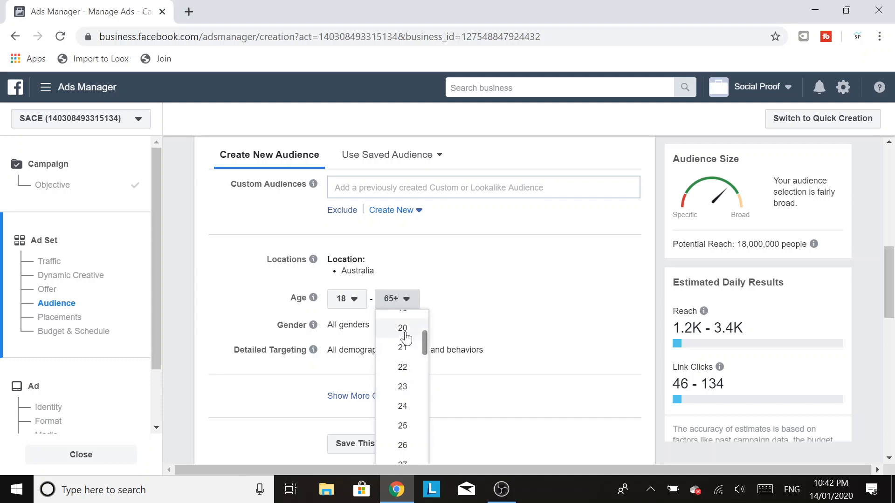
left_click(409, 334)
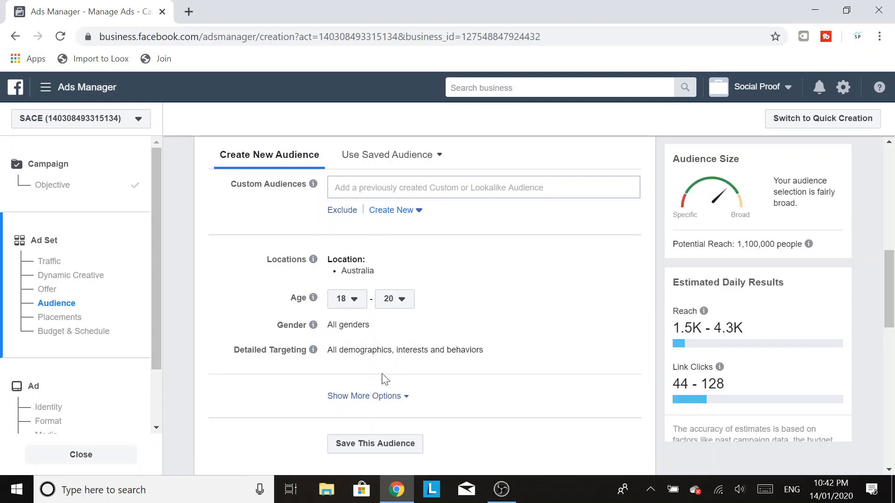
- Set the audience's maximum age to 40
left_click(404, 300)
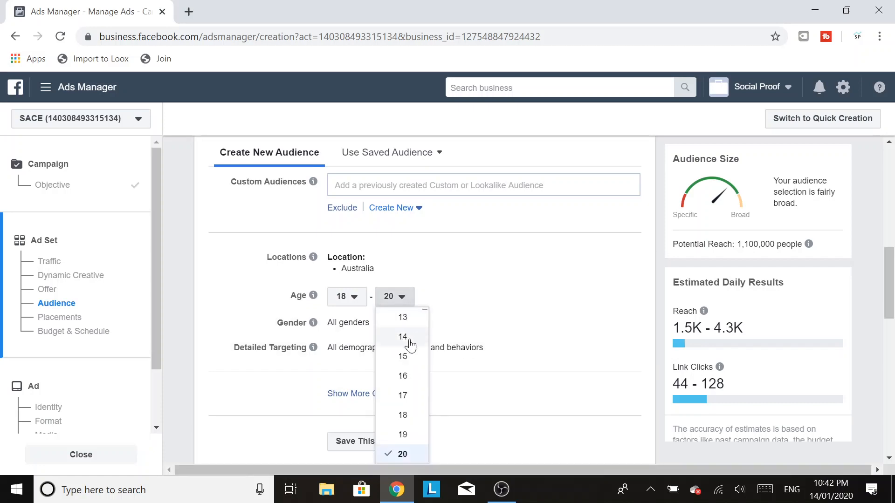
scroll(408, 365, "down", 7)
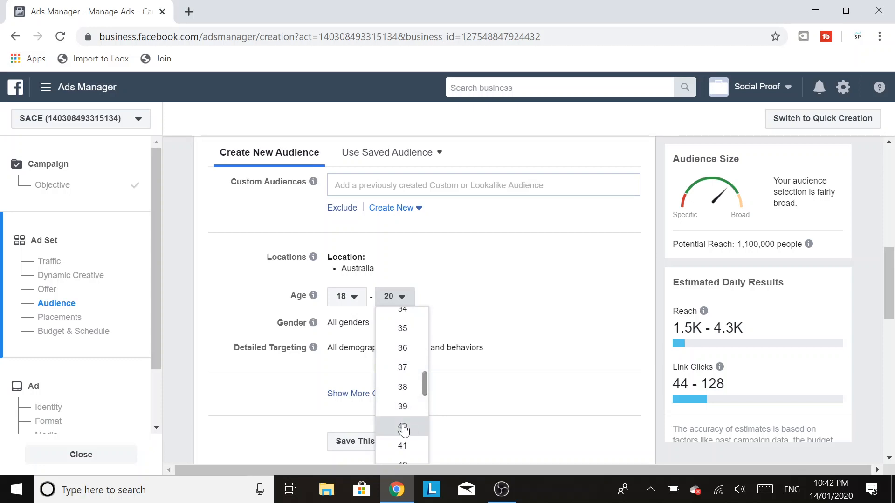
left_click(404, 426)
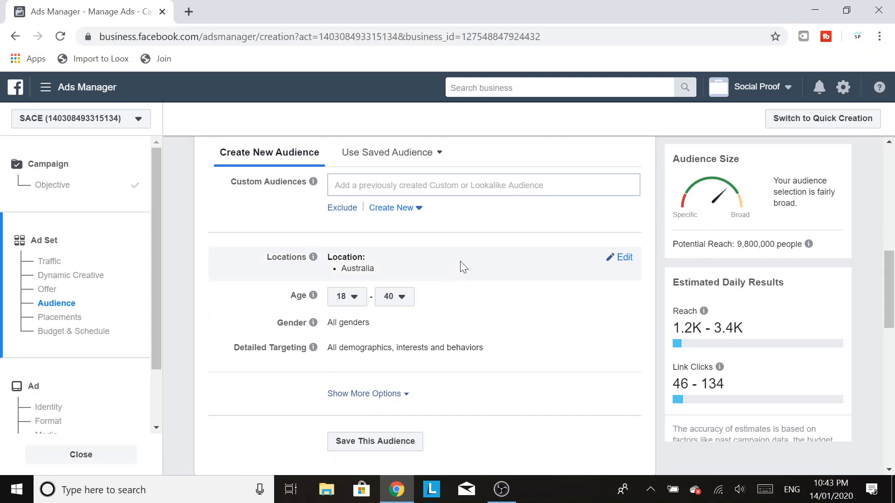
- Edit the audience's location targeting for Australia to reach only people who live in this location
scroll(464, 275, "up", 1)
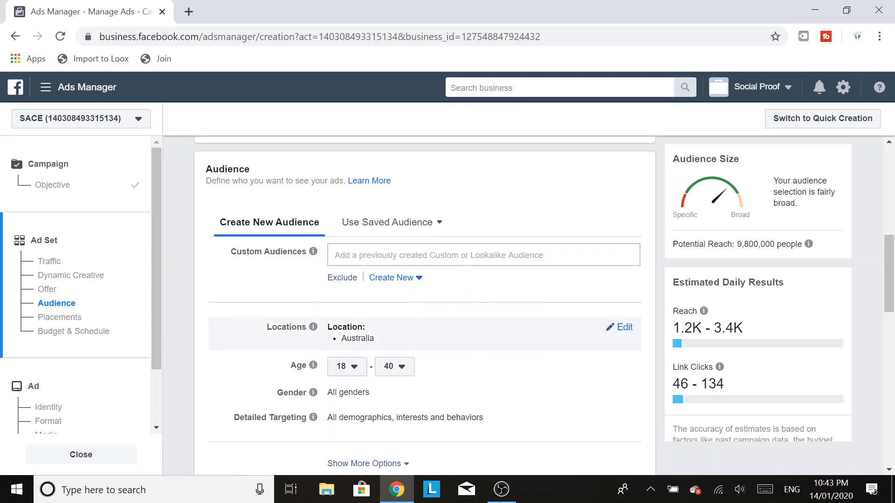
left_click(624, 328)
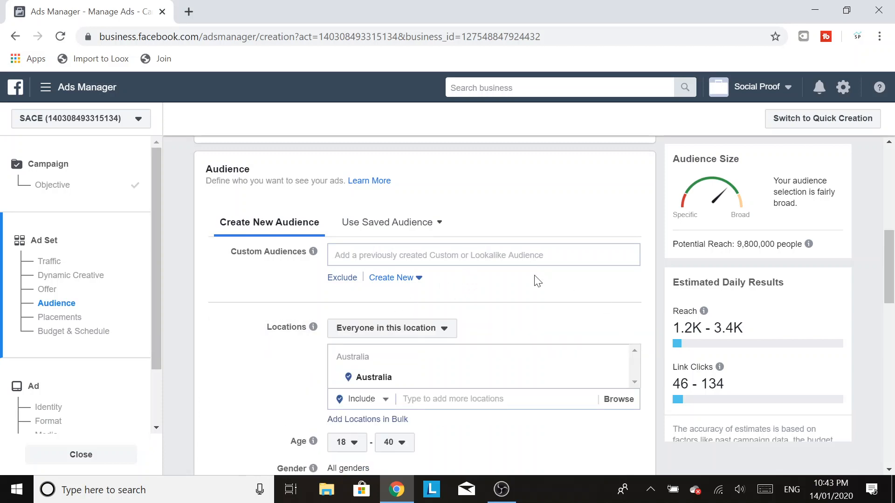
scroll(513, 301, "down", 1)
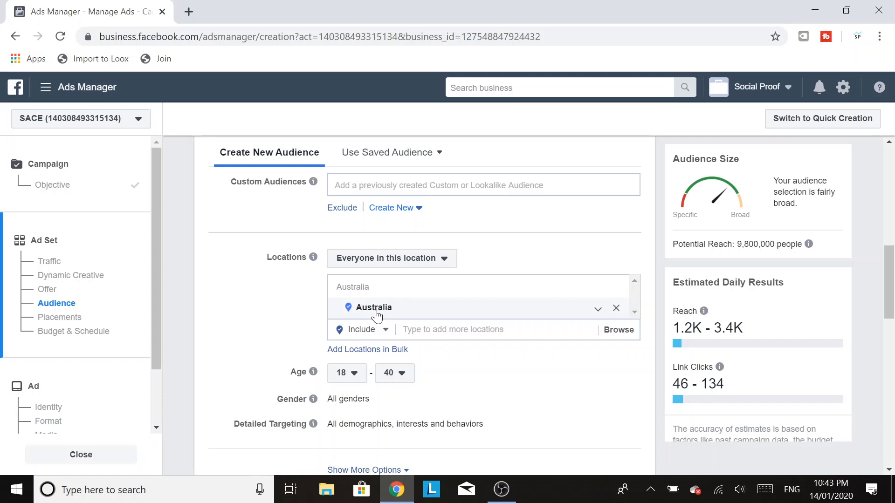
left_click(392, 262)
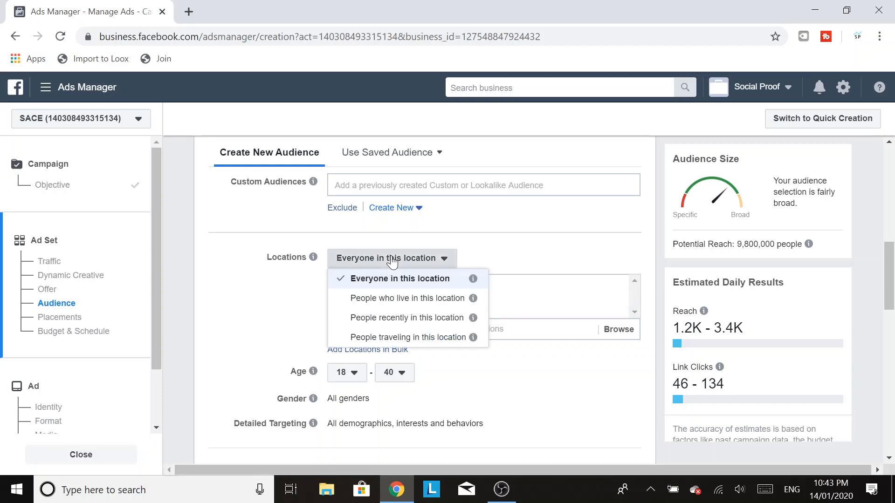
left_click(408, 298)
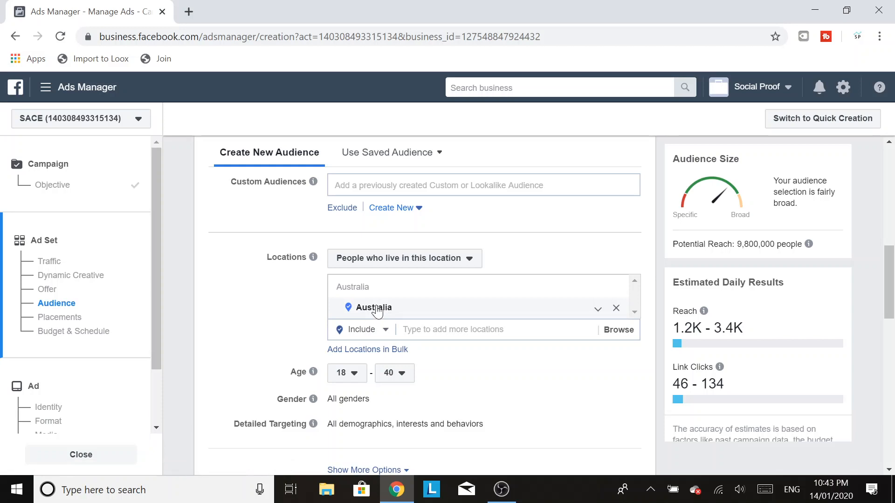
- Open the audience's gender and detailed targeting settings for editing, keeping all genders selected
scroll(449, 386, "down", 2)
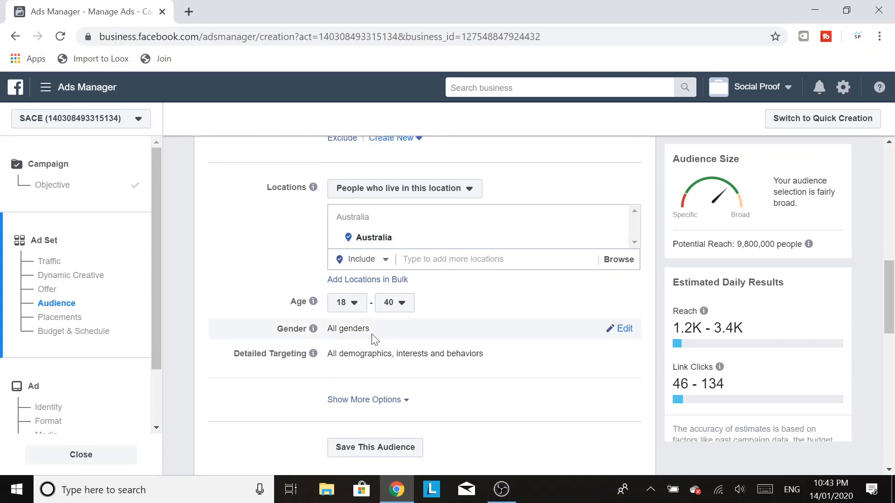
left_click(623, 331)
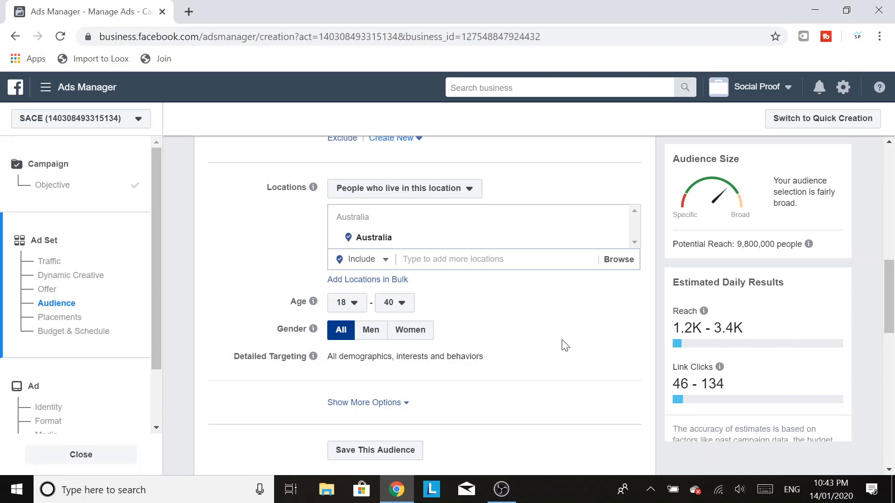
mouse_move(524, 357)
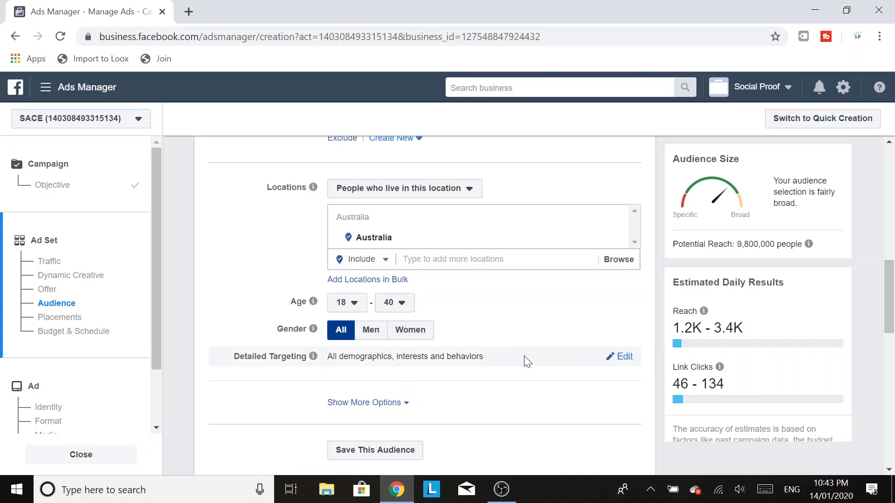
left_click(625, 357)
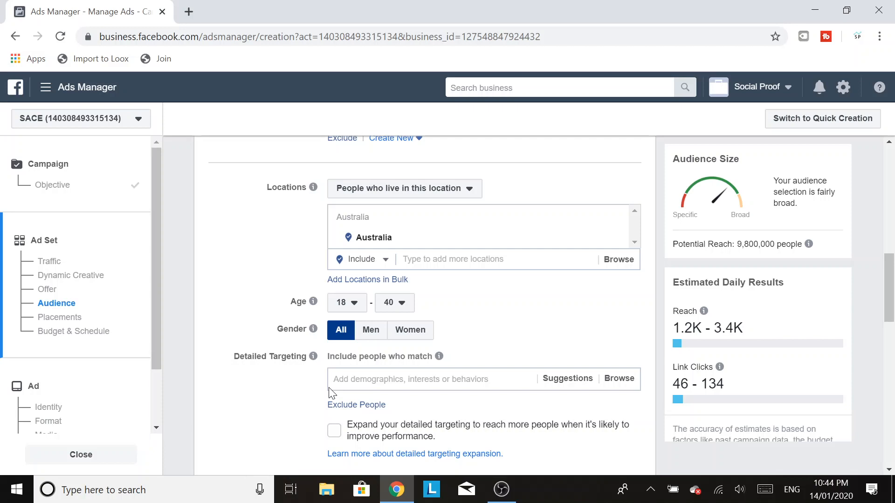
- Browse the detailed targeting categories Demographics, Interests and Behaviors to examine their available subcategories
left_click(617, 381)
scroll(407, 410, "down", 1)
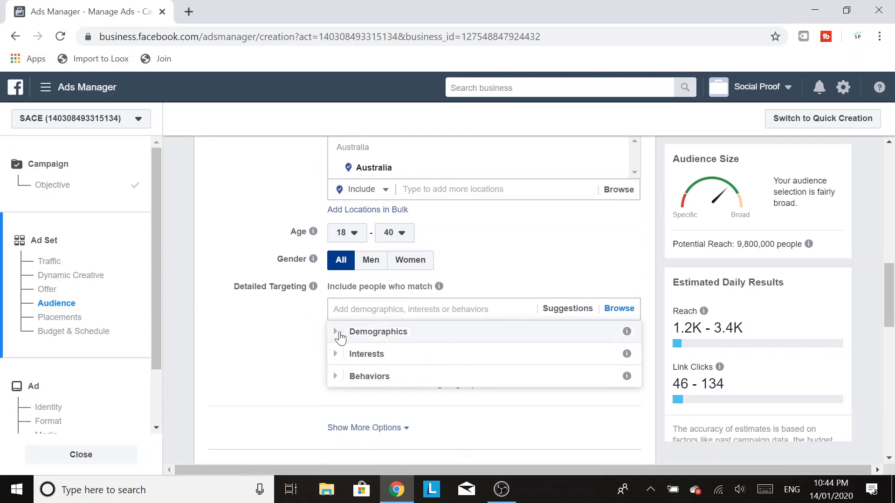
left_click(336, 332)
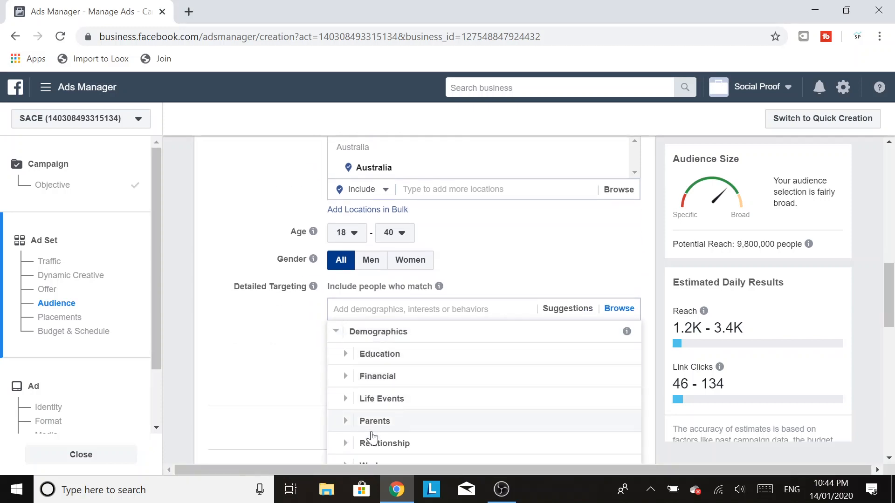
left_click(336, 332)
left_click(335, 354)
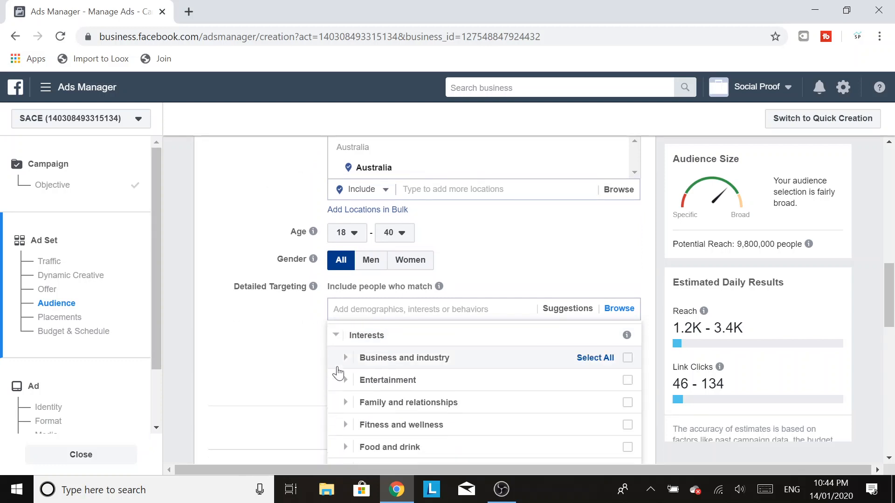
left_click(340, 336)
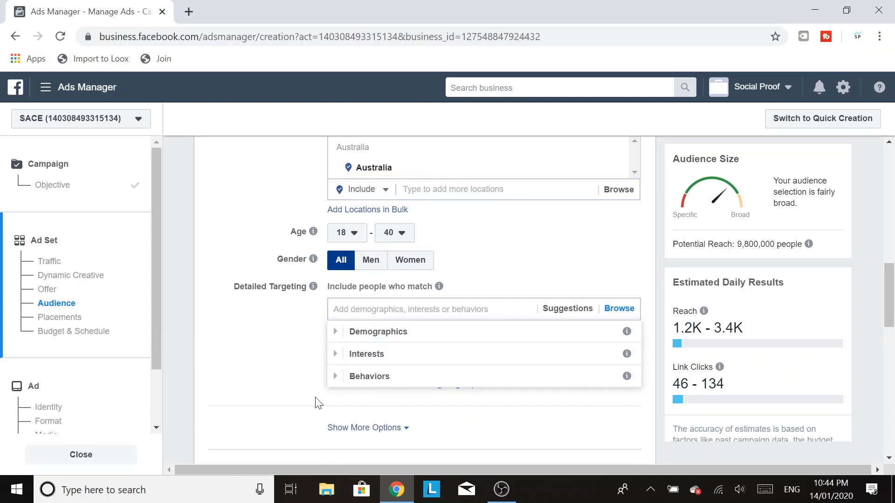
left_click(336, 377)
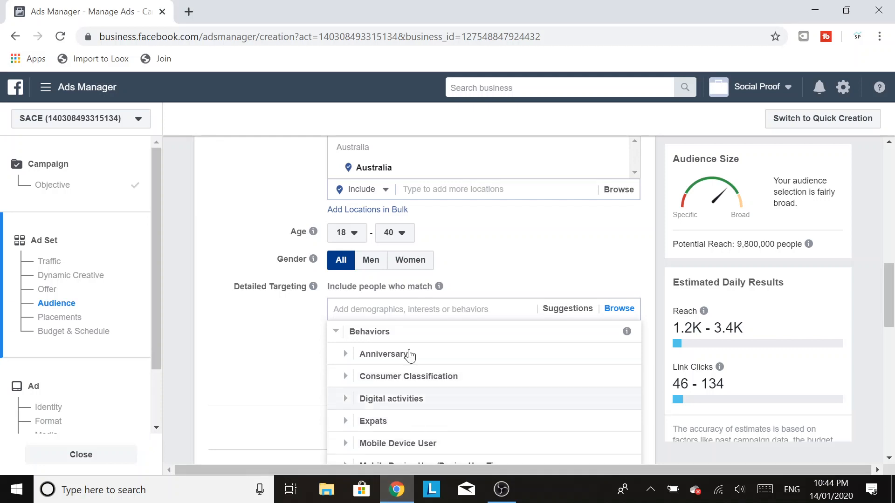
left_click(336, 340)
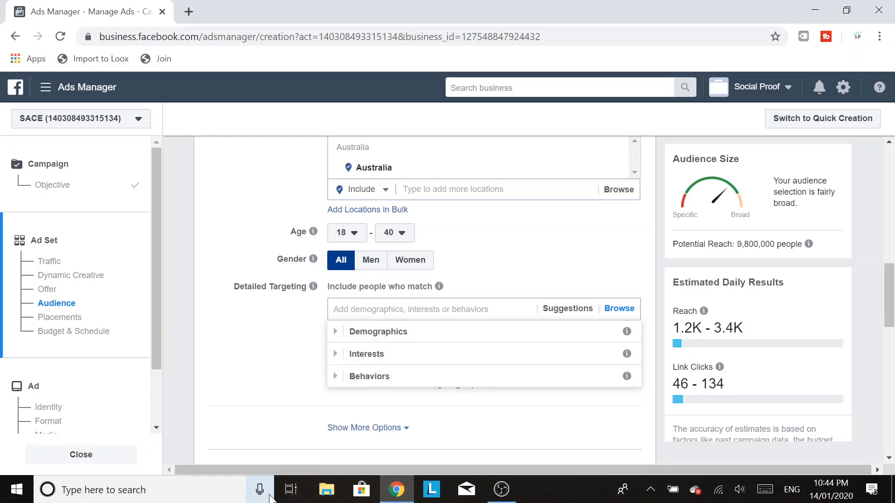
left_click(307, 360)
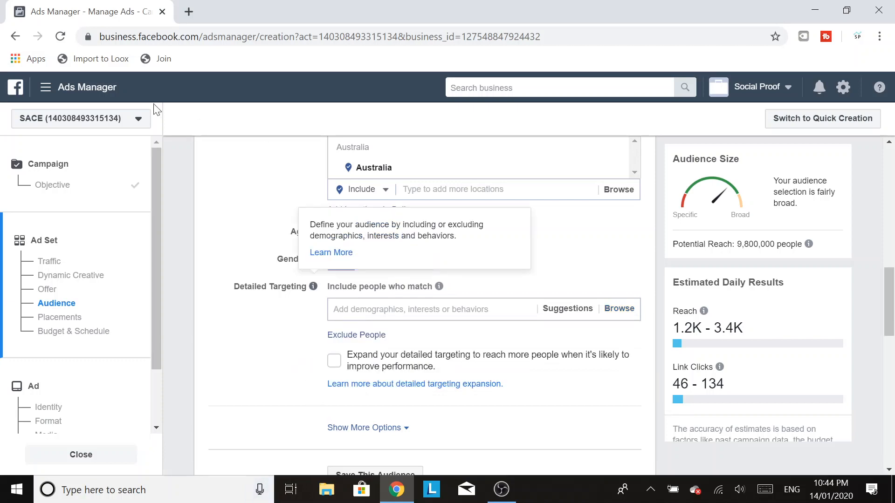
- View the full list of business tools and locate Audience Insights among the planning tools
left_click(45, 89)
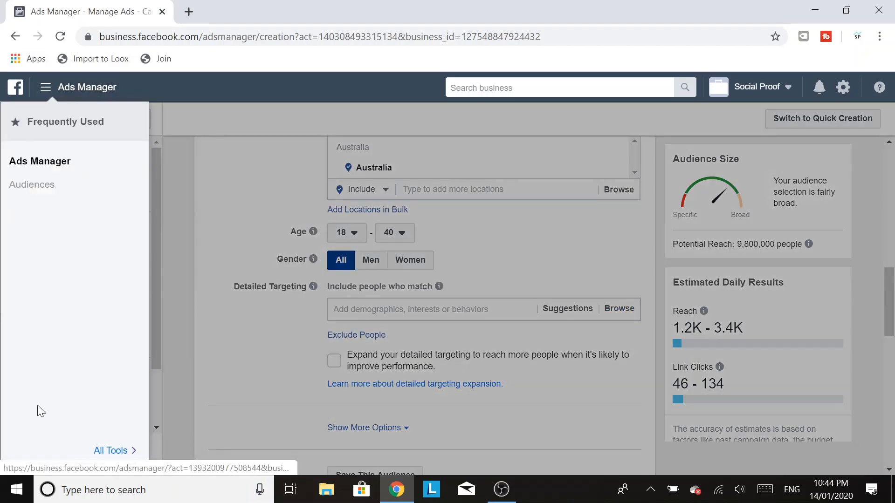
left_click(98, 451)
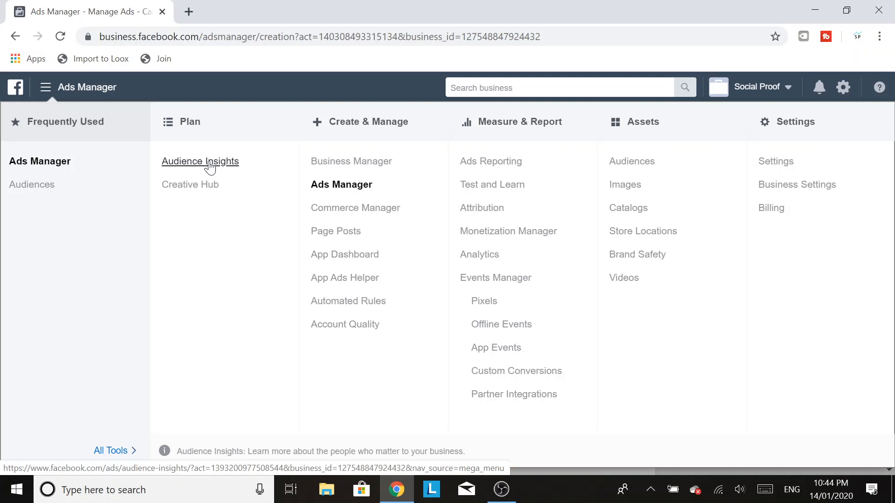
left_click(46, 88)
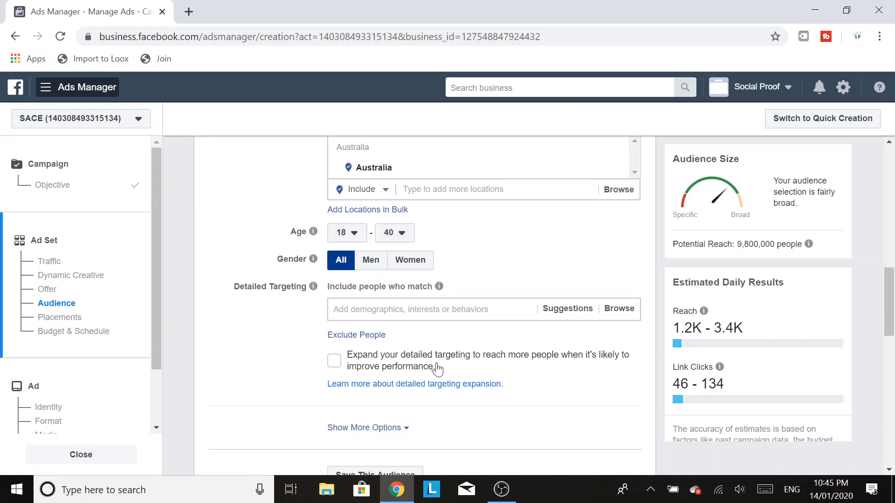
- Search detailed targeting for fitness, add the Physical fitness interest, and check the audience's potential reach
left_click(428, 308)
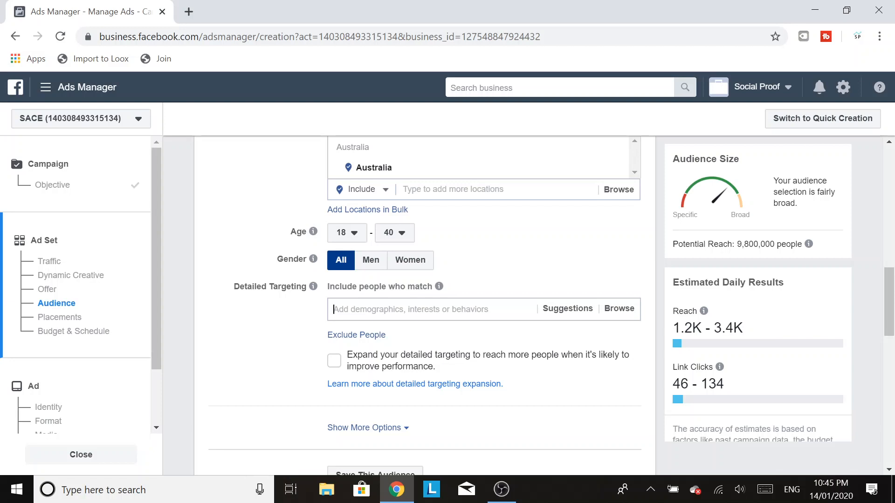
type("fitn")
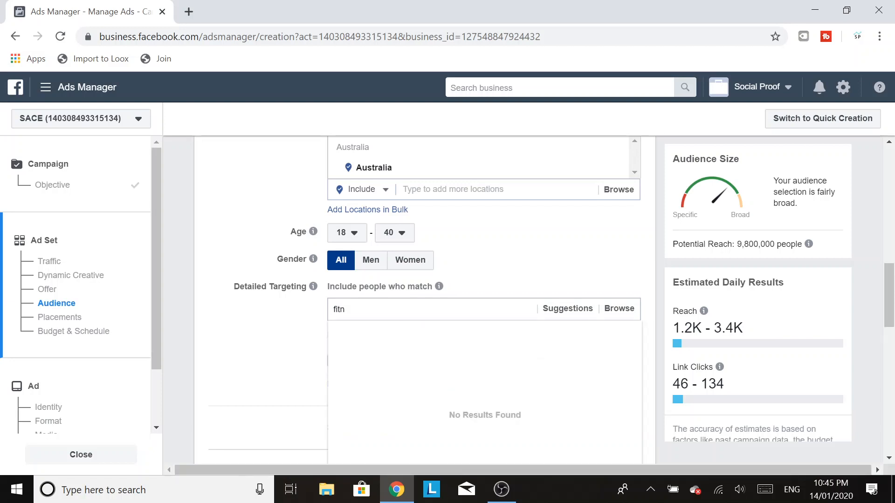
type("es")
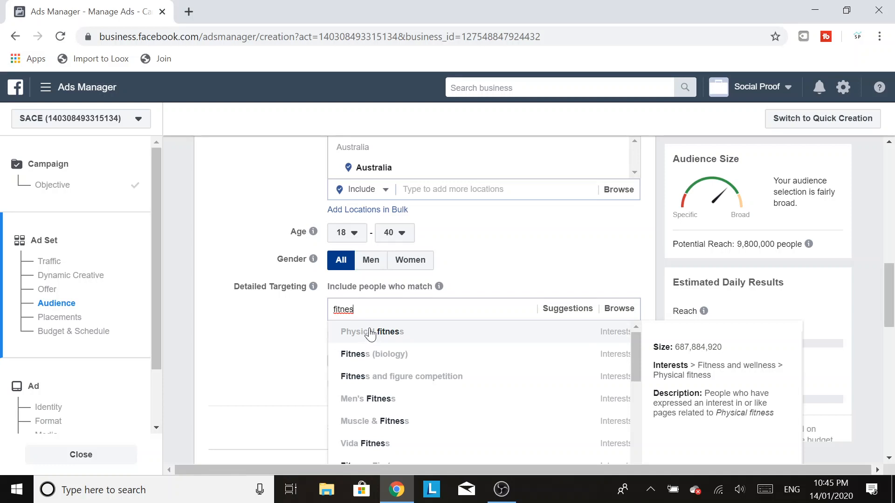
key("Return")
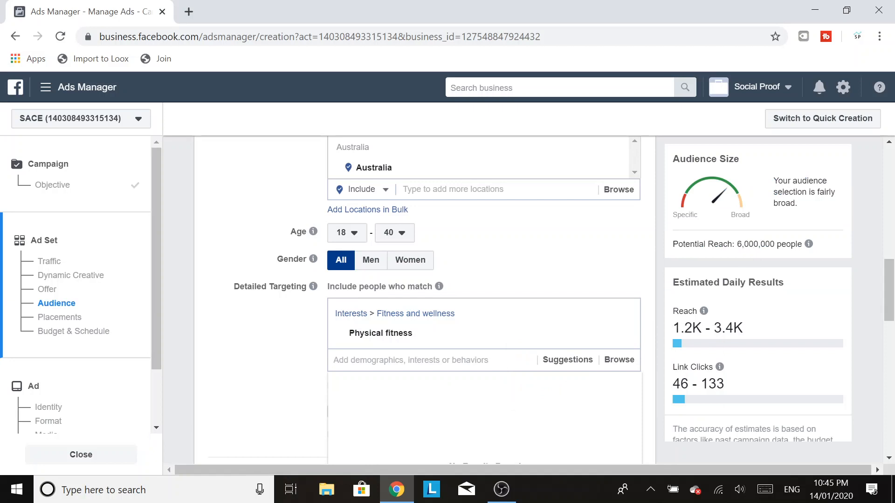
left_click_drag(737, 244, 774, 243)
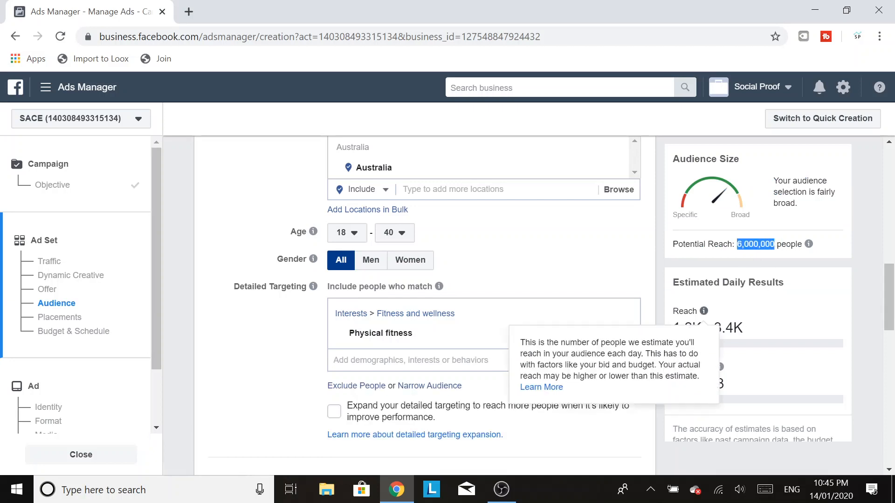
left_click(290, 366)
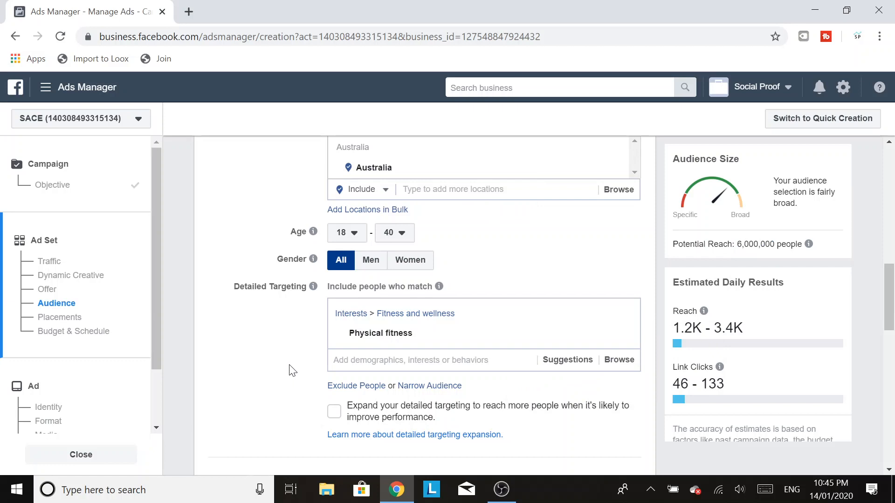
- Narrow the audience to people who must also match the Yoga interest under Fitness and wellness
left_click(426, 393)
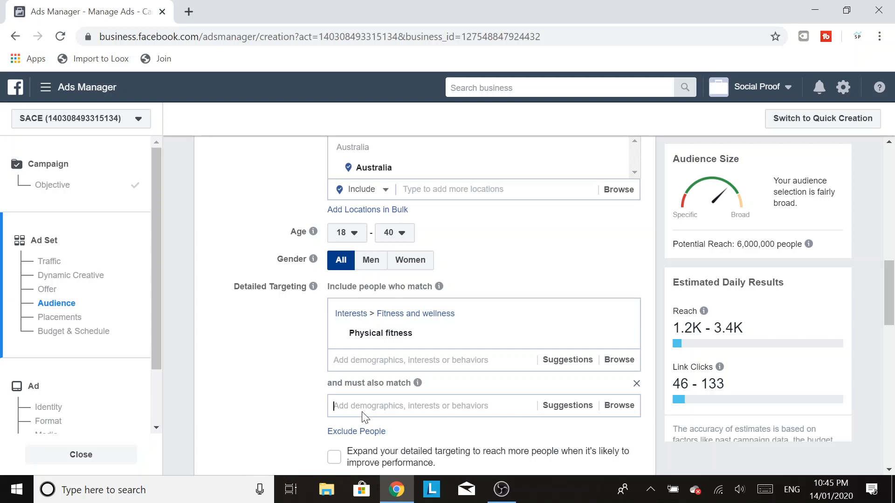
type("yoga")
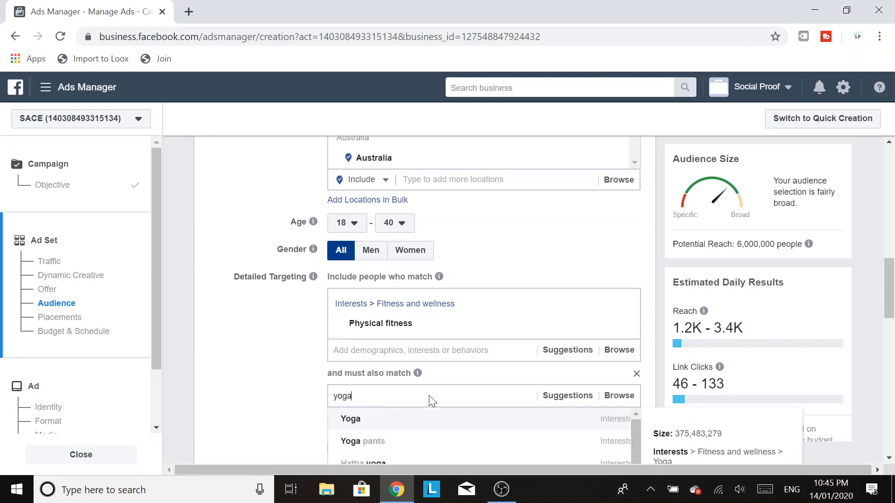
scroll(428, 397, "down", 3)
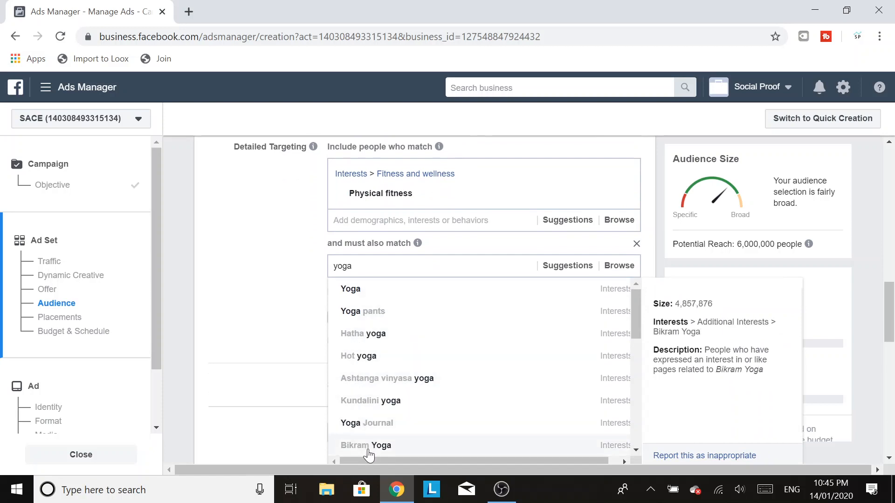
left_click(353, 292)
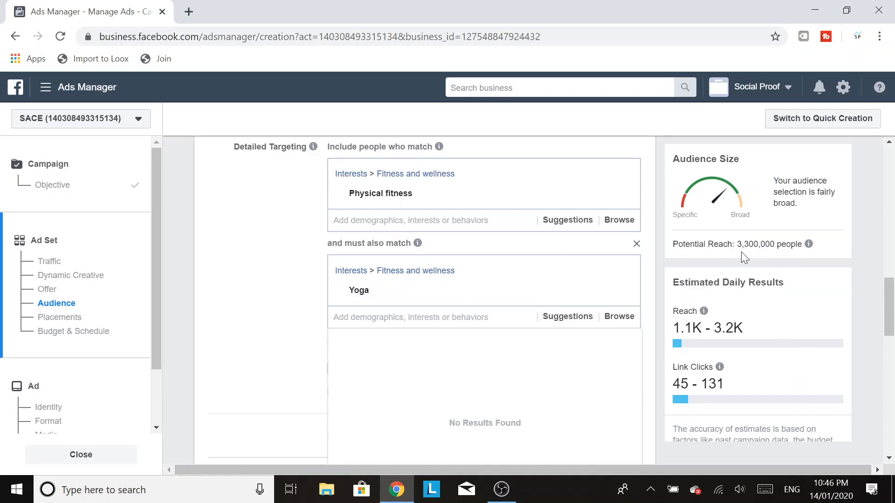
left_click(280, 360)
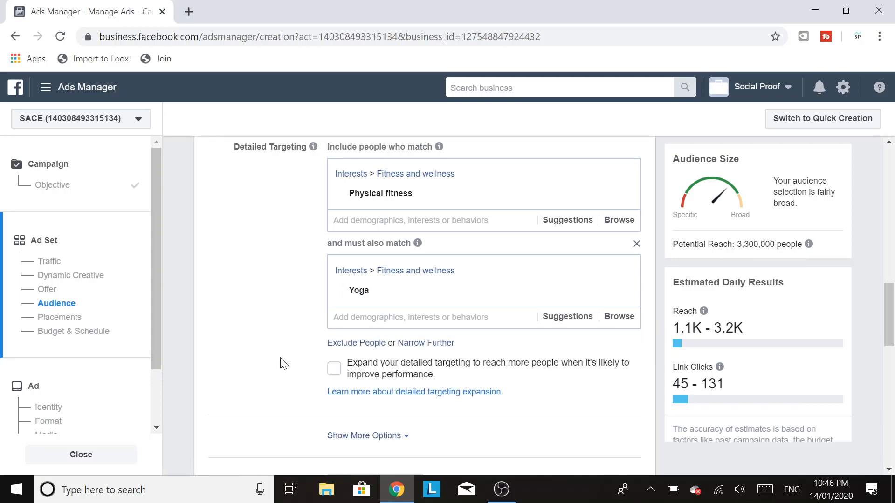
- Narrow the audience further with a third matching condition for the Bikram Yoga interest
left_click(426, 344)
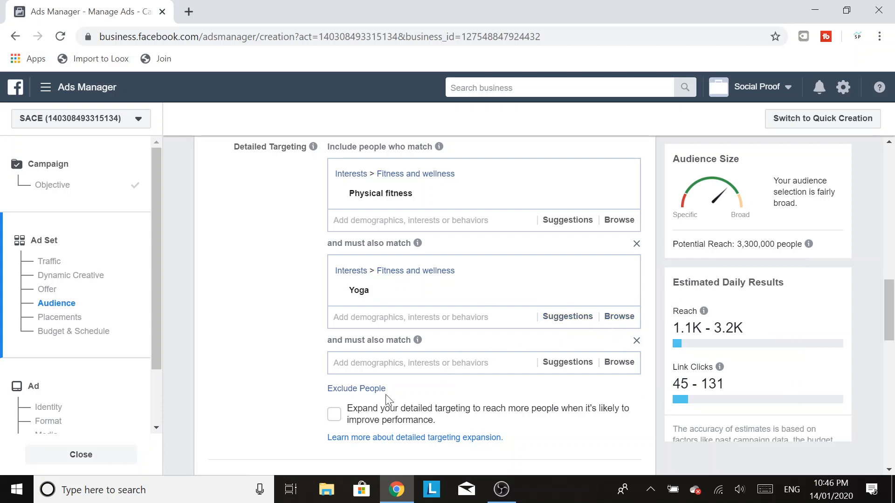
left_click(385, 366)
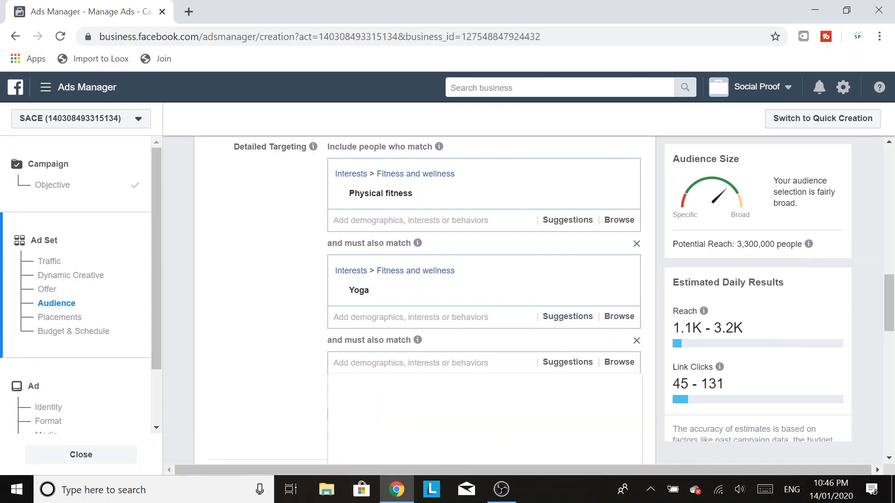
type("yoga")
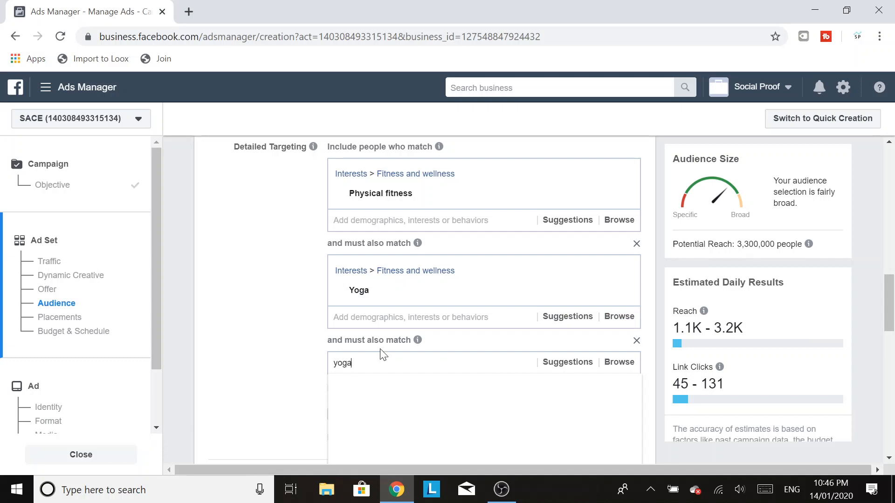
scroll(383, 352, "down", 2)
scroll(374, 340, "down", 2)
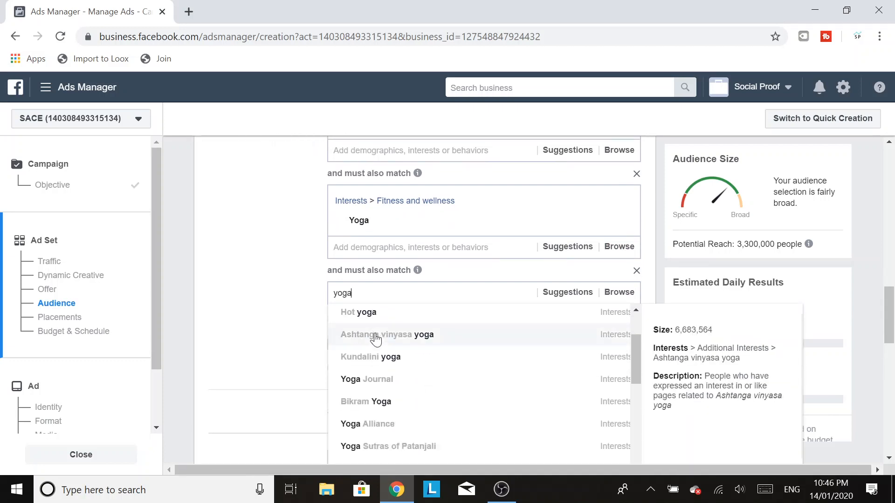
scroll(363, 324, "up", 2)
scroll(386, 401, "down", 3)
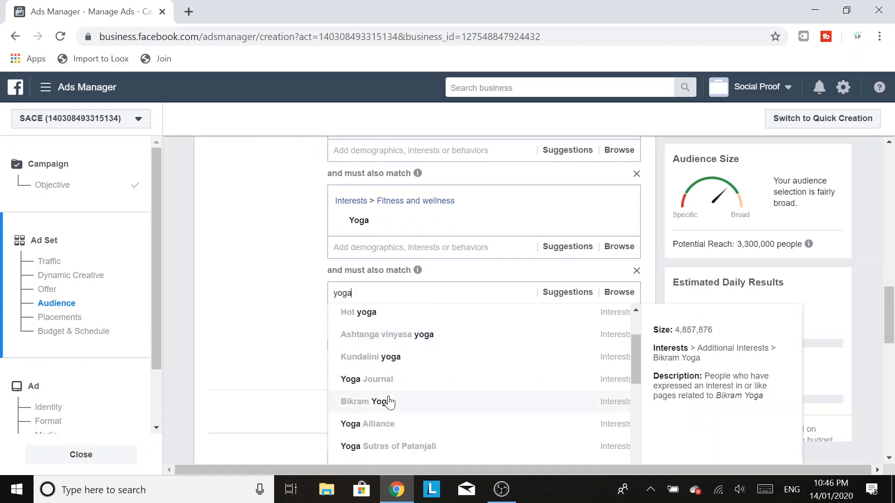
left_click(364, 410)
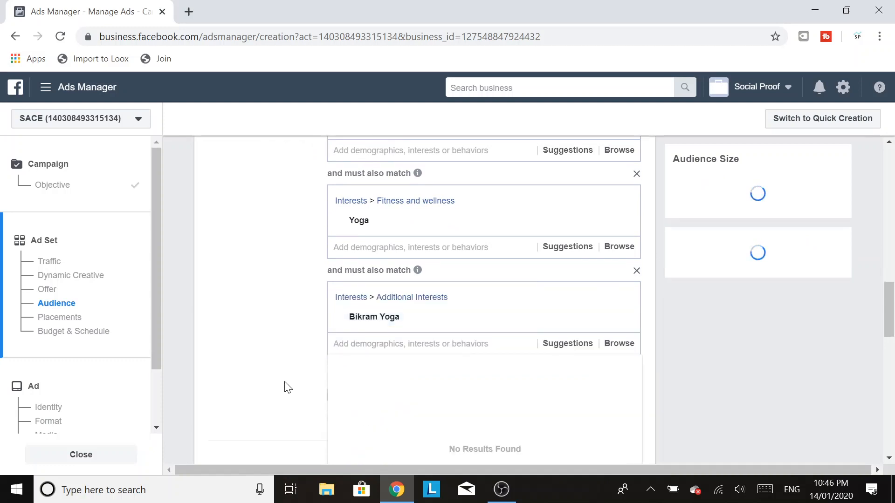
left_click(295, 323)
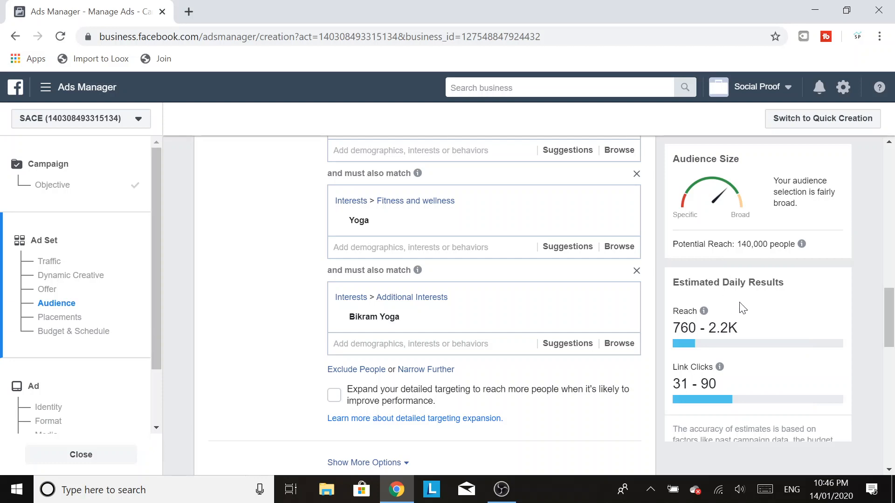
- Examine the narrowed audience's potential reach and review its Physical fitness, Yoga and Bikram Yoga conditions
left_click_drag(737, 244, 767, 245)
left_click(252, 287)
scroll(261, 306, "up", 3)
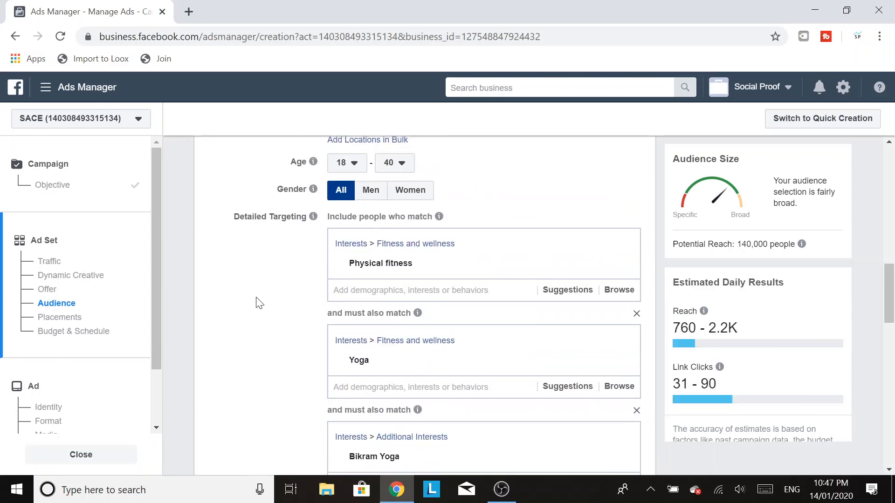
scroll(256, 299, "down", 1)
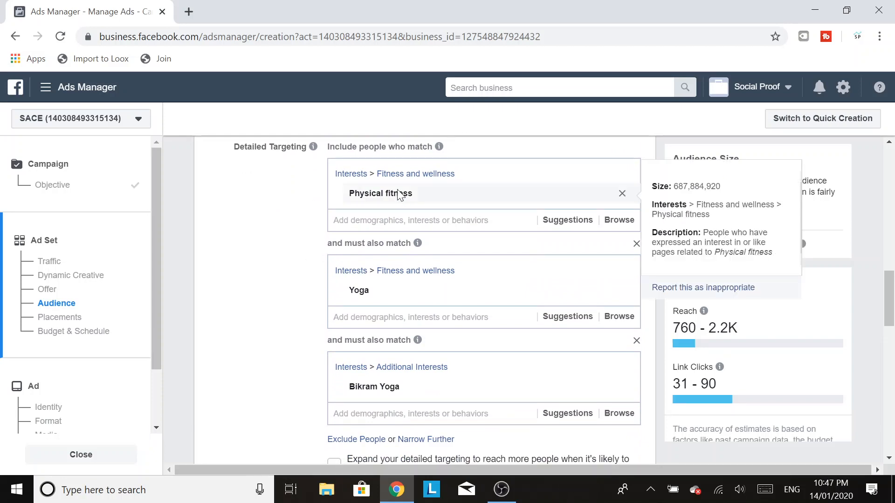
mouse_move(380, 396)
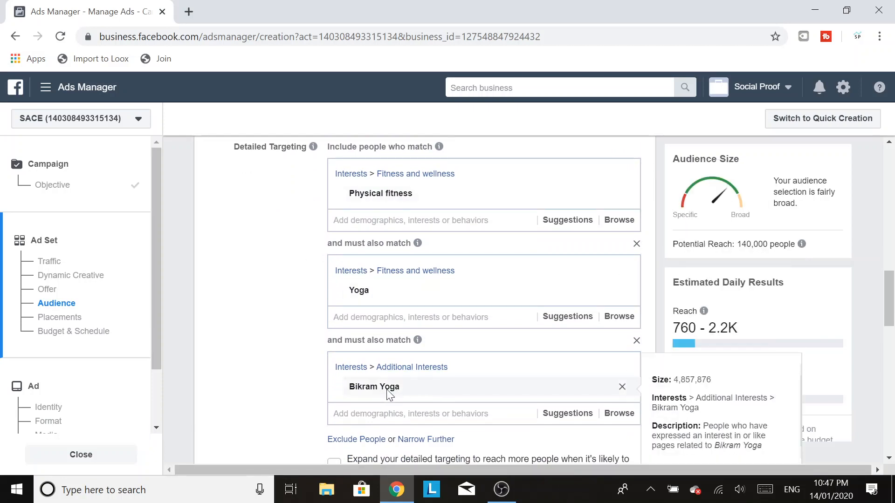
- Locate Audience Insights among the planning tools and review the size details of the Physical fitness and Yoga interests
left_click(70, 87)
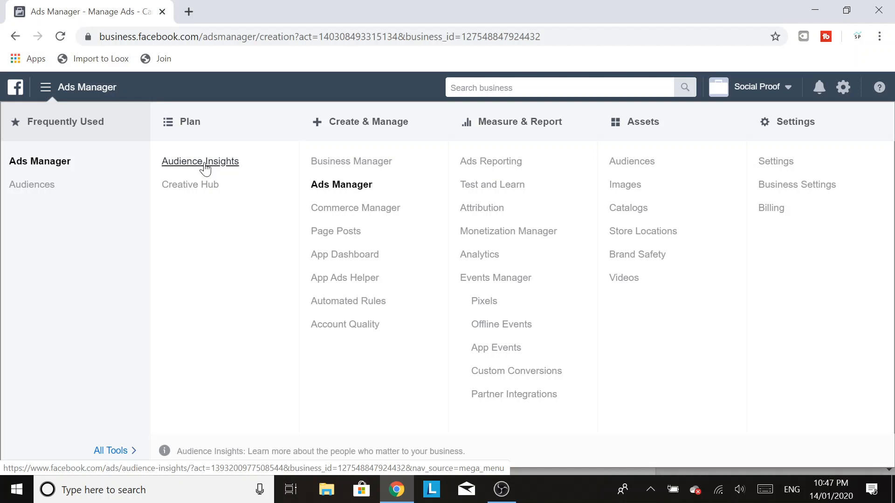
left_click(45, 86)
mouse_move(376, 193)
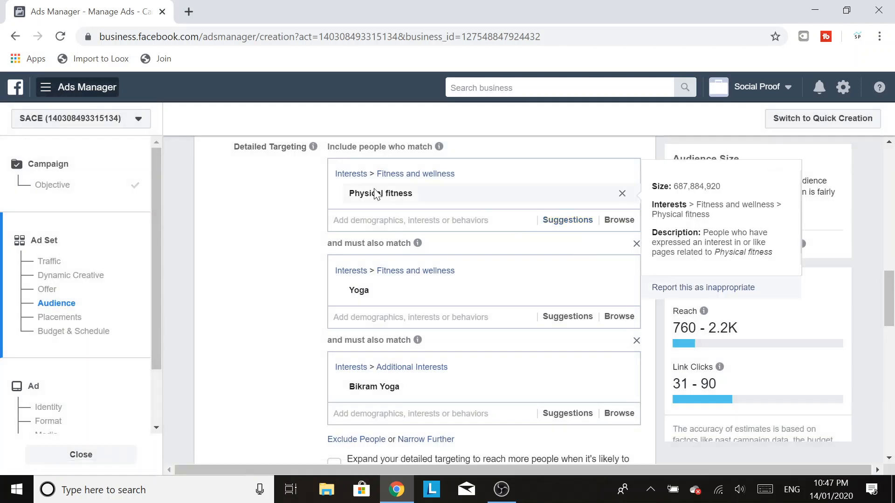
mouse_move(501, 290)
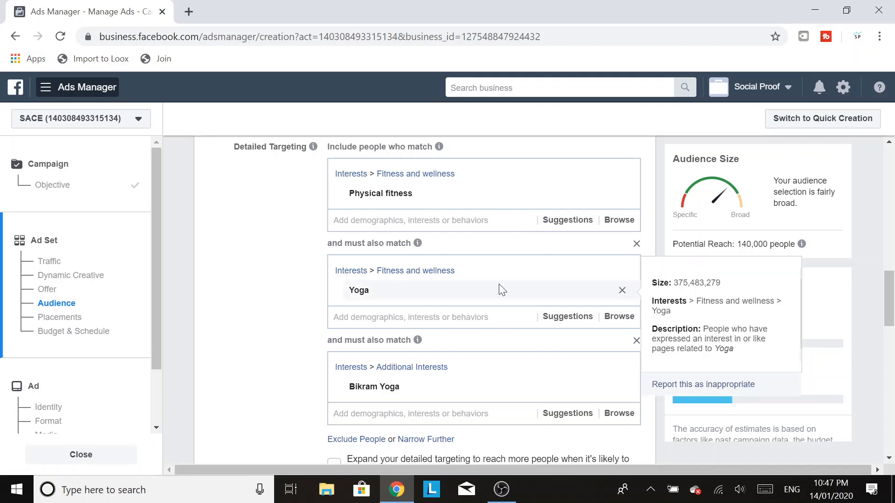
scroll(356, 331, "down", 1)
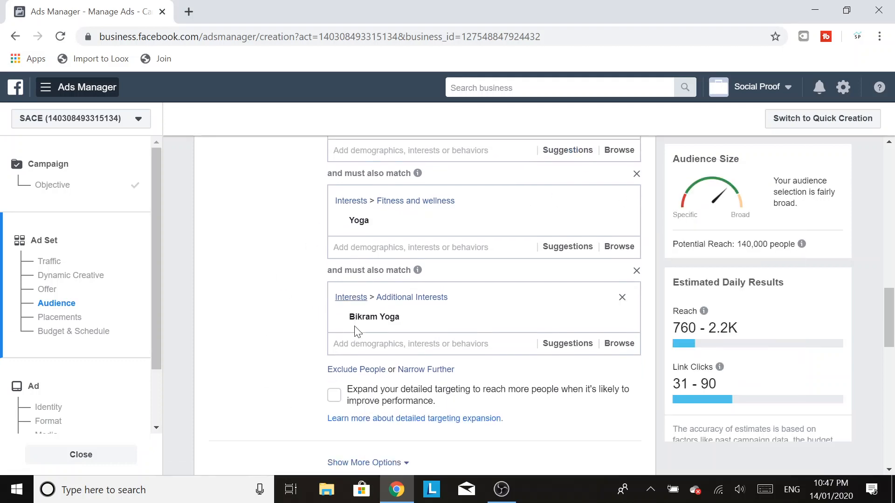
- Try detailed targeting expansion beyond the chosen interests to compare the potential reach, and turn the expansion back off
scroll(357, 331, "down", 3)
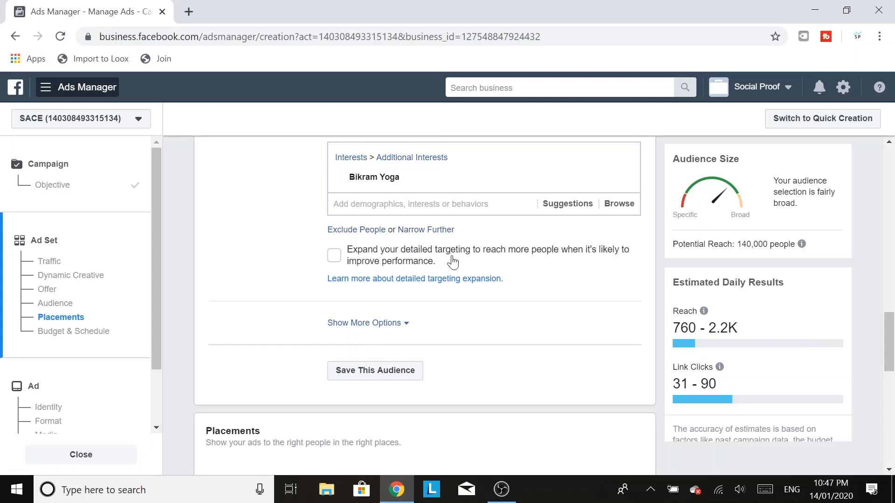
left_click(334, 260)
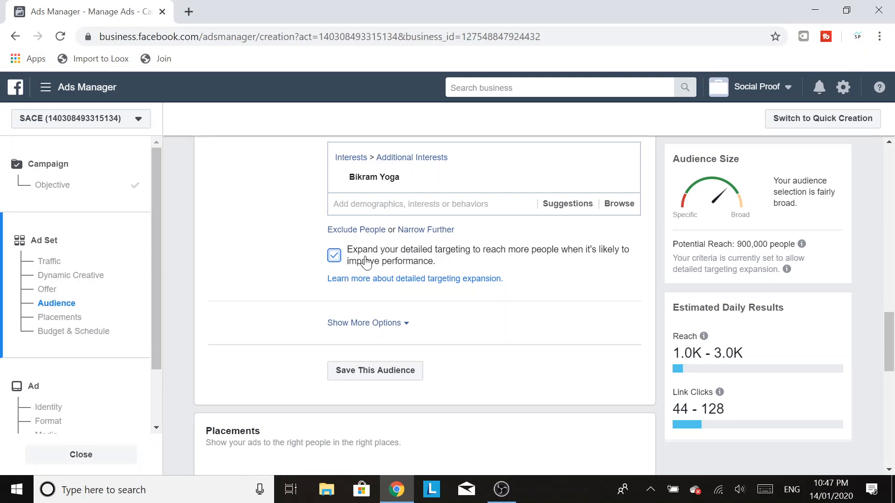
scroll(366, 262, "up", 5)
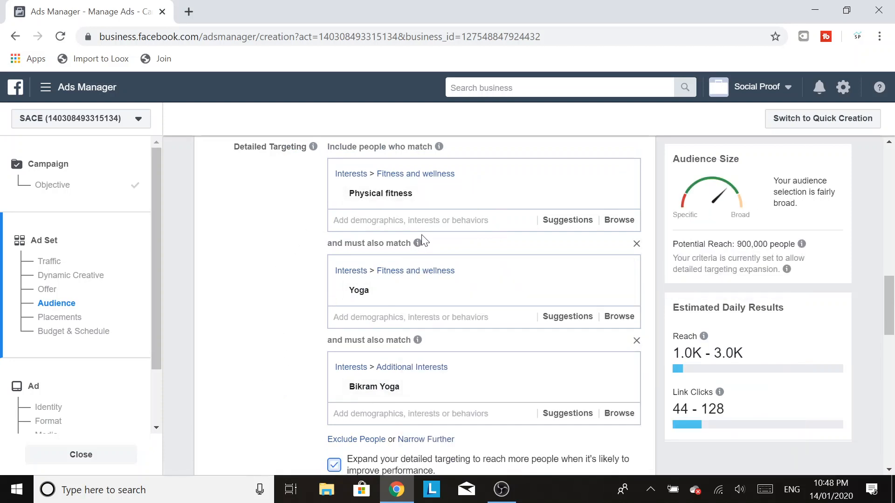
scroll(362, 256, "down", 2)
left_click(332, 398)
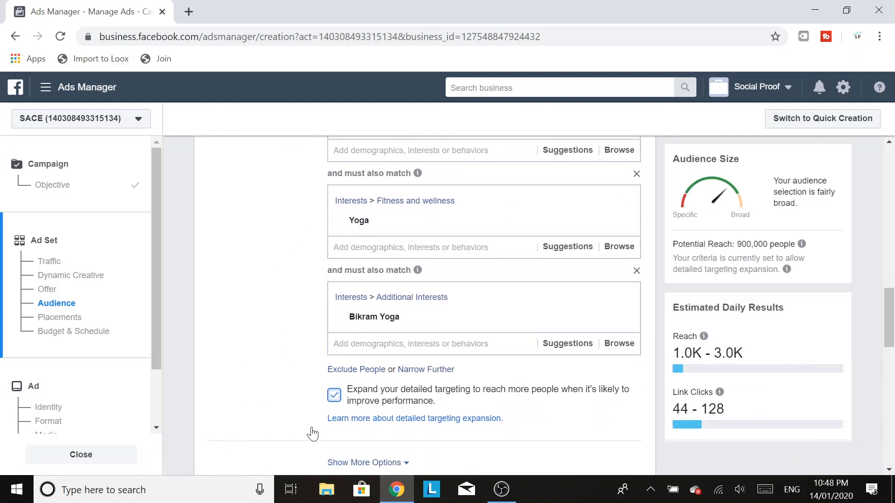
scroll(282, 388, "down", 1)
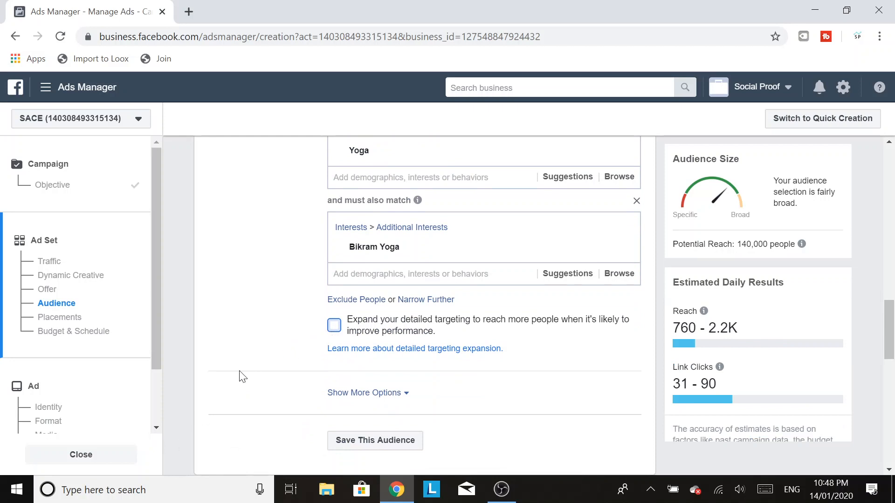
- Review the layered interest conditions, the option to save the audience, and the automatic and manual placement choices
scroll(273, 278, "up", 1)
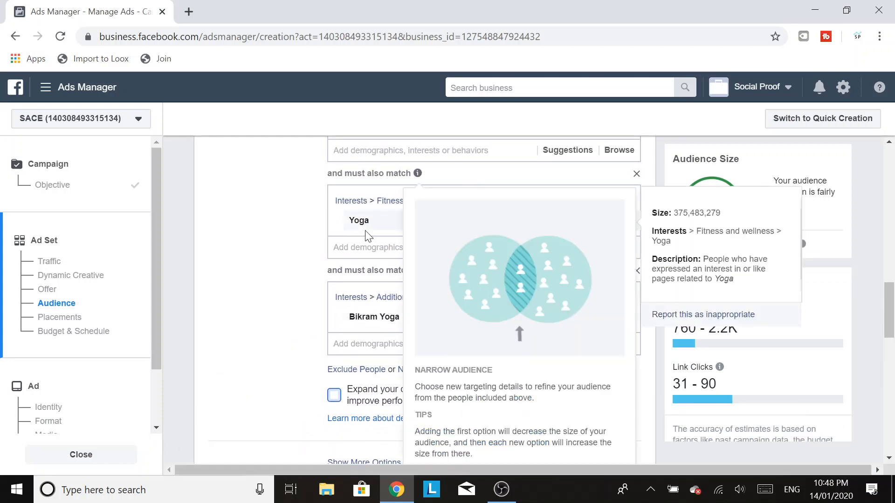
scroll(272, 314, "down", 2)
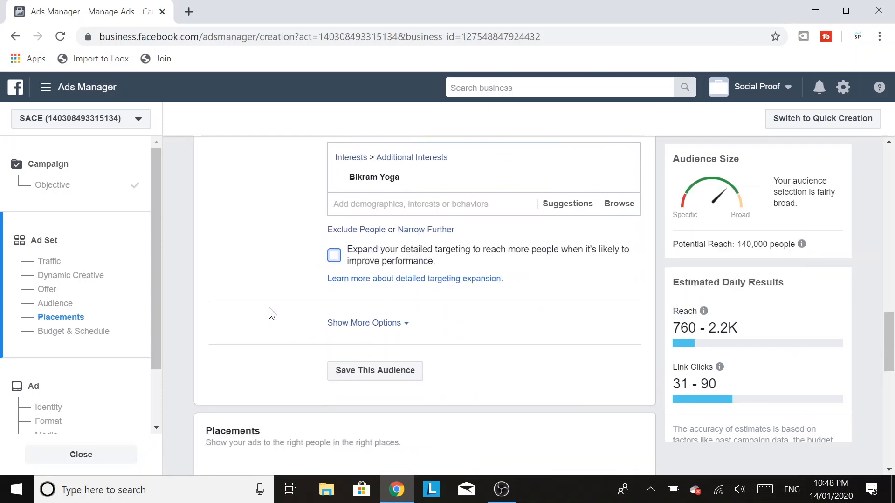
scroll(308, 254, "down", 2)
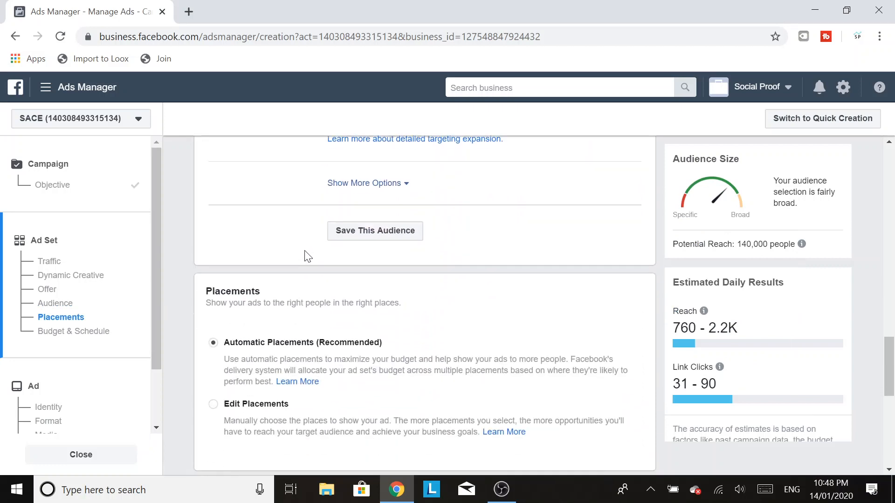
scroll(312, 252, "down", 2)
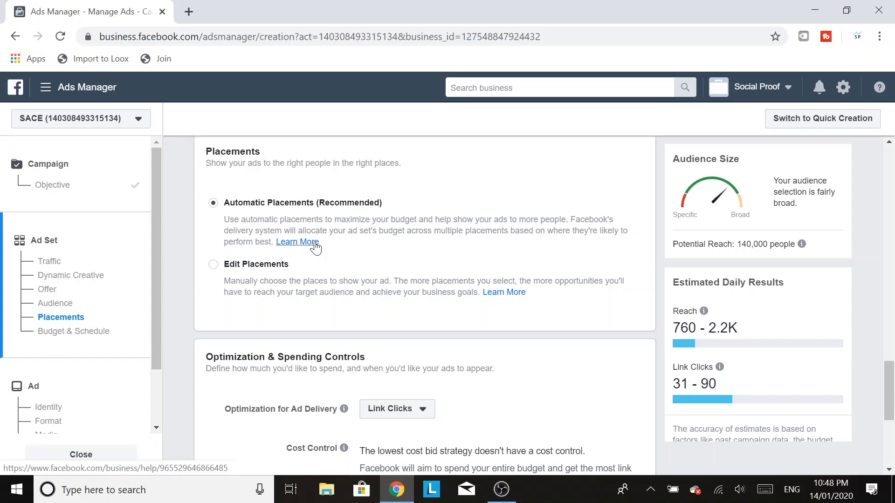
scroll(376, 280, "up", 6)
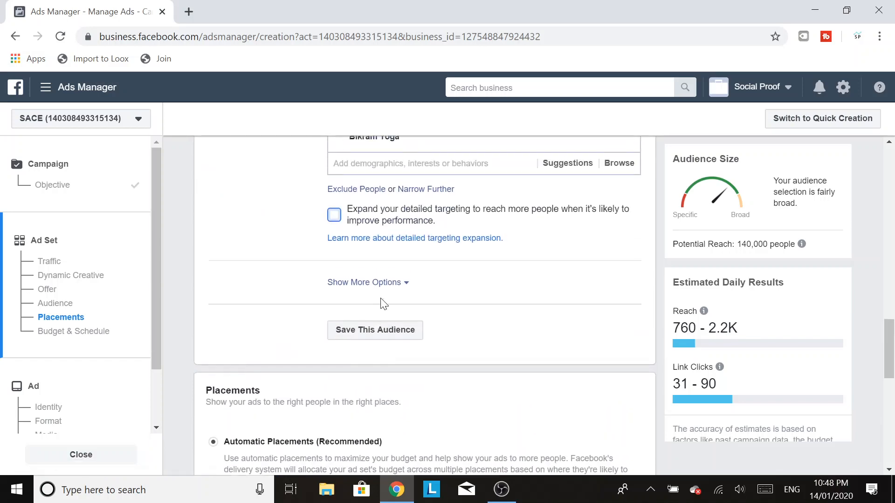
scroll(387, 347, "up", 2)
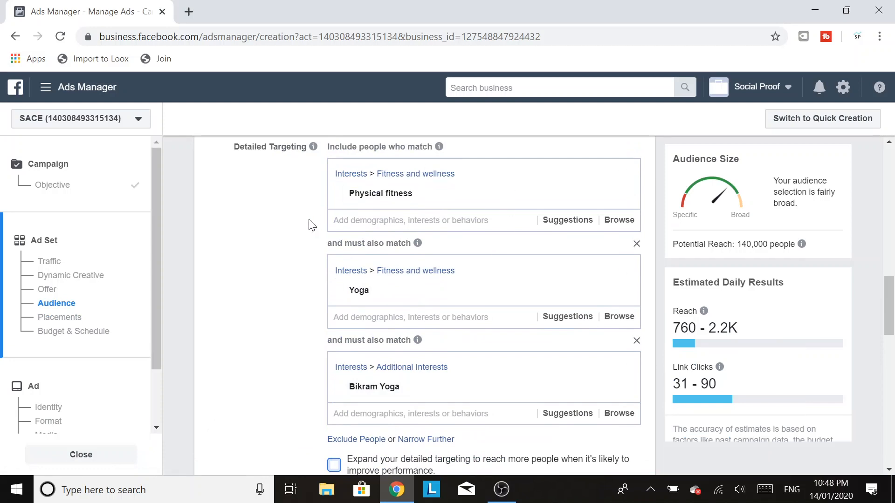
mouse_move(392, 210)
scroll(259, 347, "down", 10)
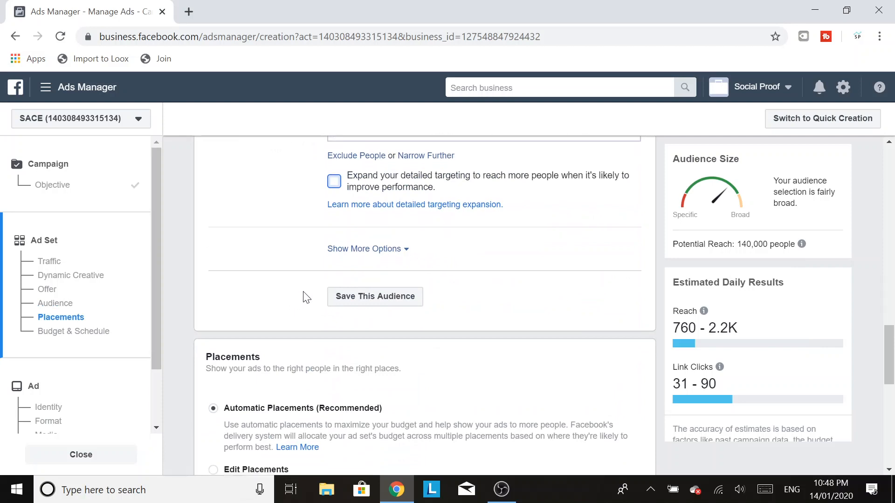
scroll(374, 261, "up", 1)
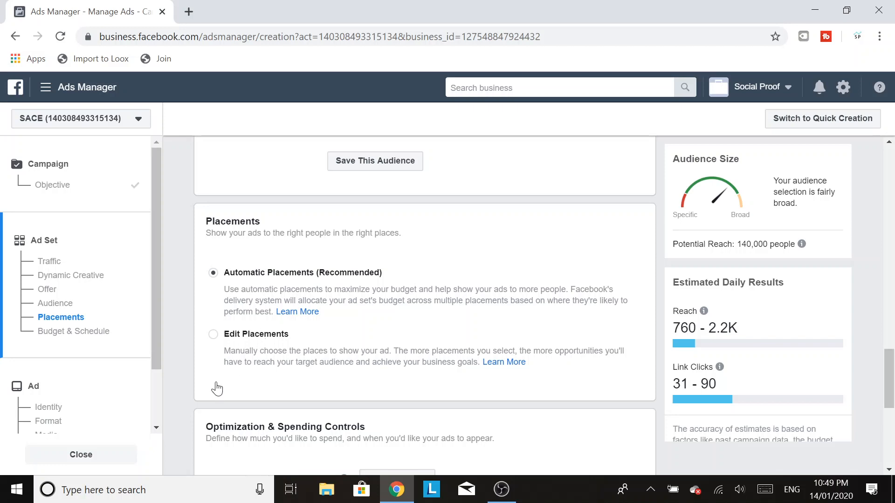
- Try manual placements without Instagram to compare the potential reach, re-include Instagram, and return to Automatic Placements
left_click(213, 335)
scroll(297, 316, "down", 5)
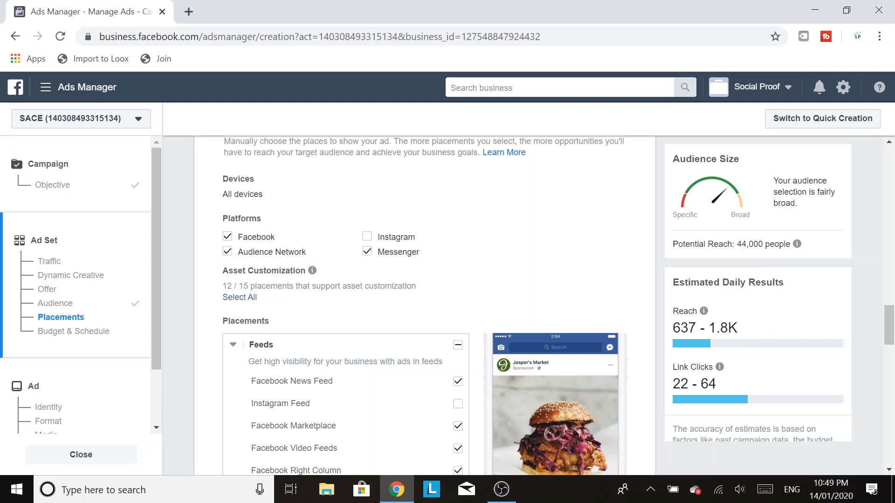
left_click(367, 237)
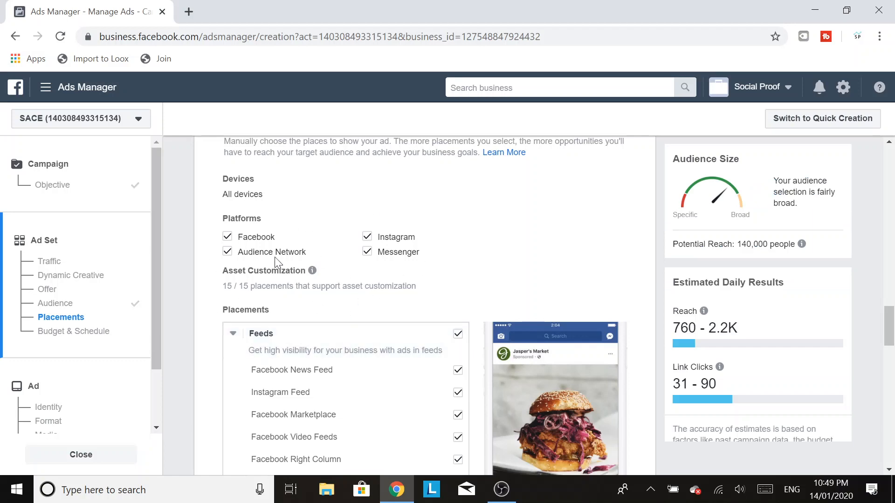
scroll(278, 303, "up", 4)
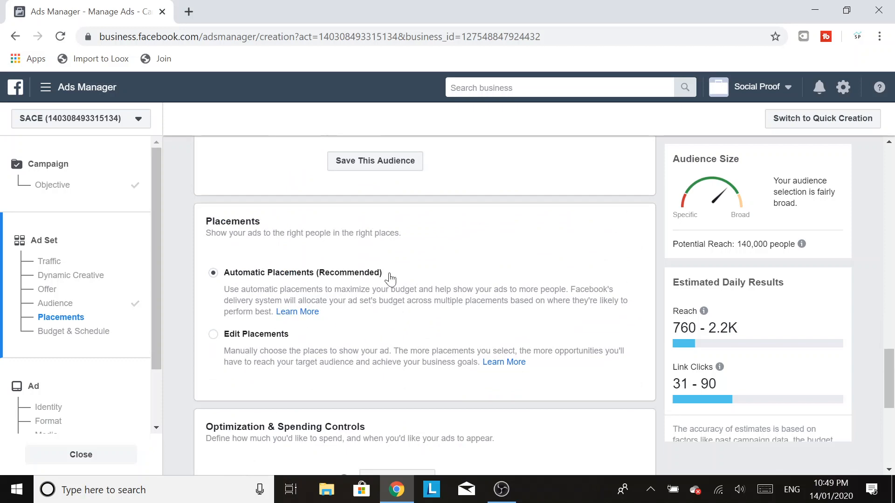
scroll(380, 259, "down", 3)
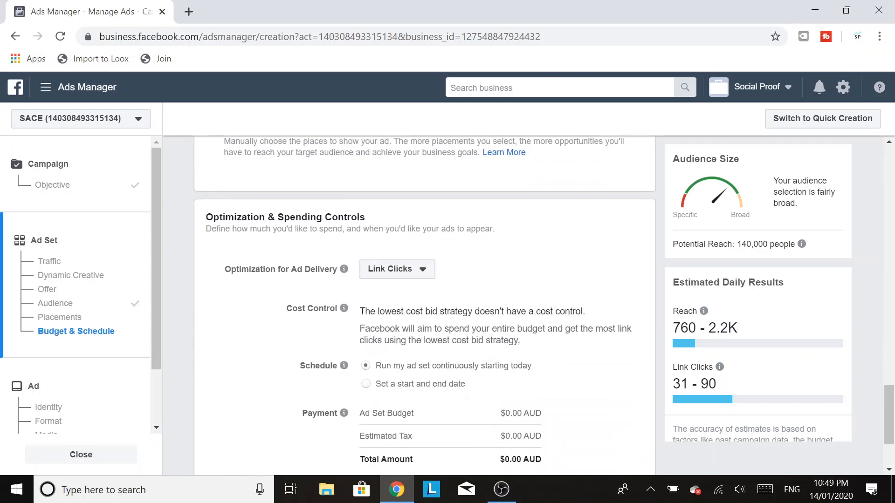
scroll(373, 255, "up", 6)
scroll(371, 260, "down", 2)
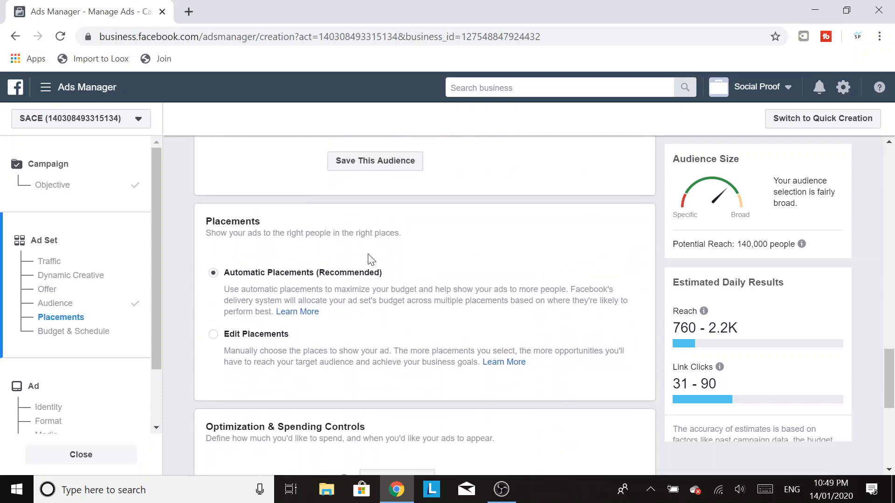
scroll(371, 259, "up", 2)
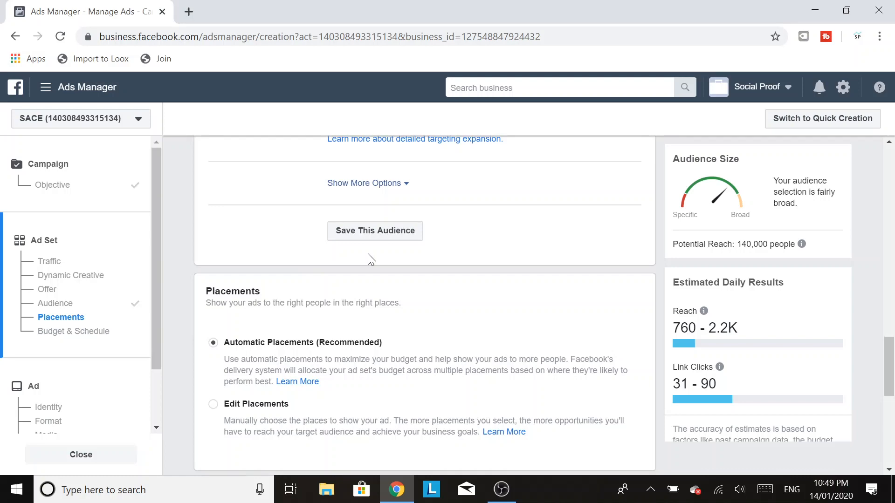
scroll(361, 264, "down", 8)
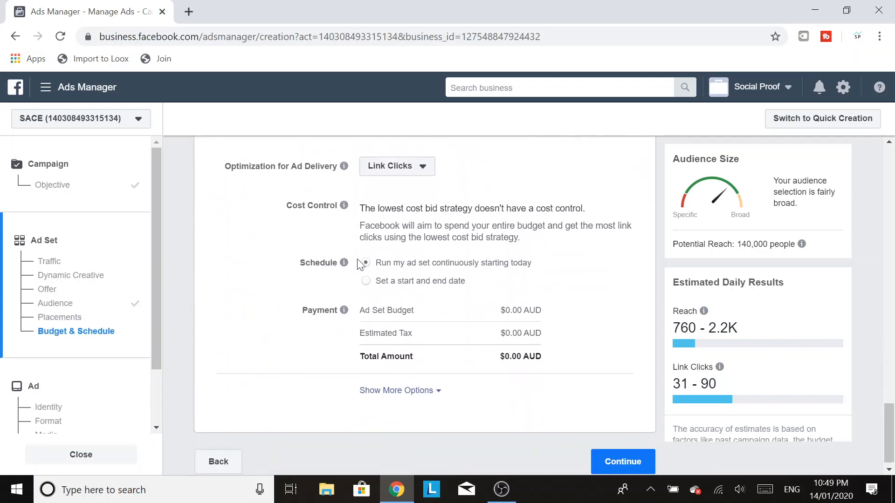
- Switch the ad set to manually edited placements and limit the devices to Mobile by excluding Desktop
scroll(360, 268, "up", 8)
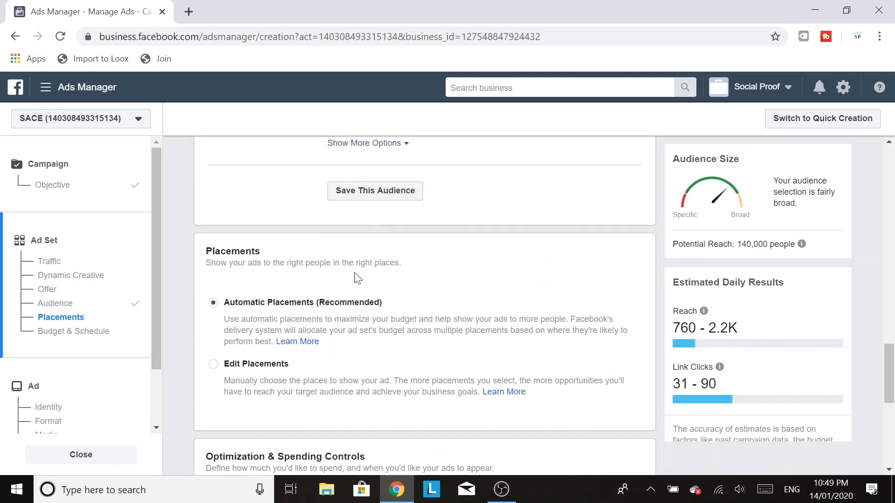
left_click(213, 365)
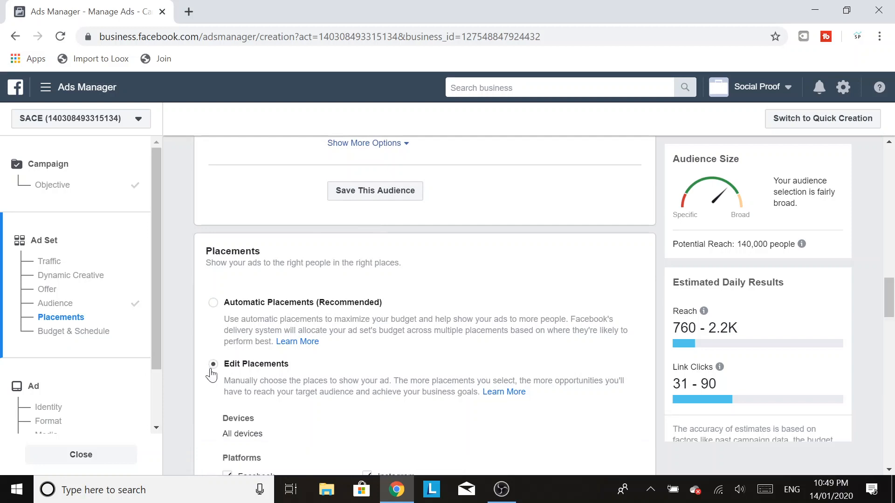
scroll(313, 366, "down", 3)
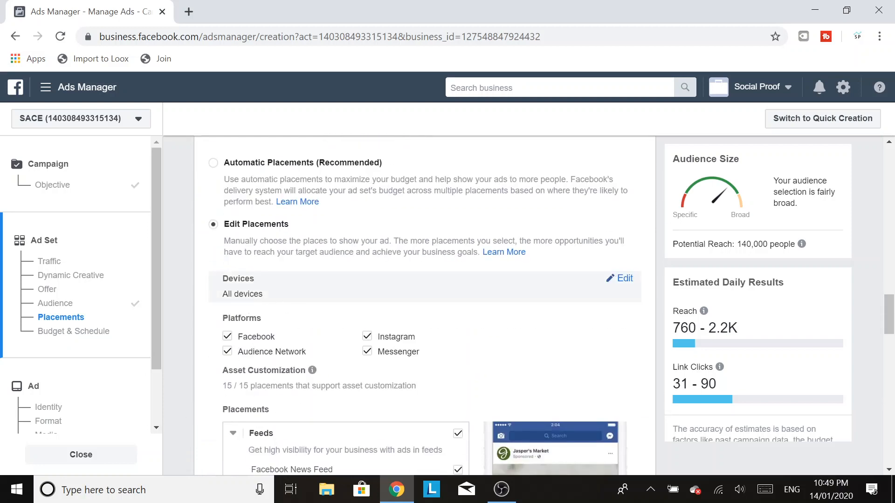
left_click(623, 279)
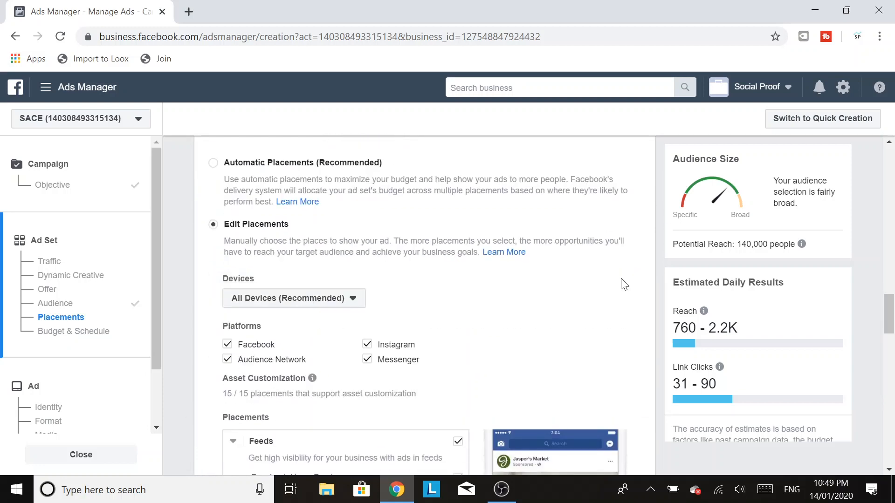
left_click(321, 308)
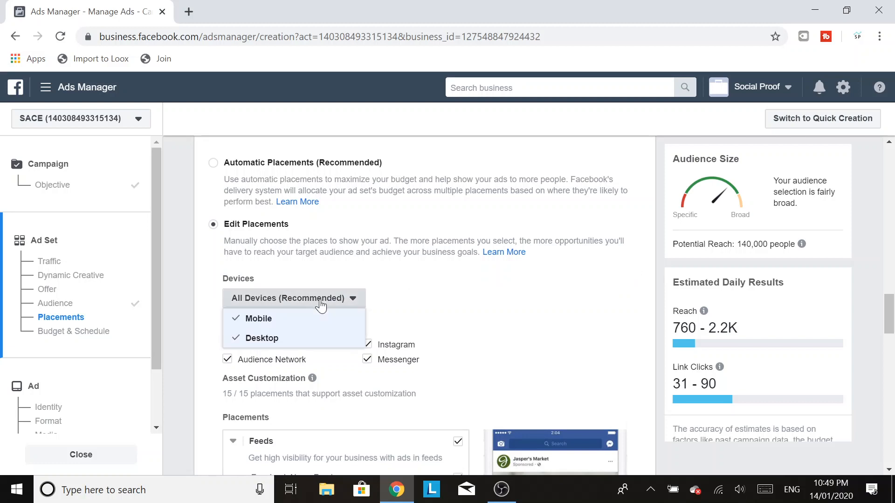
left_click(251, 338)
left_click(302, 371)
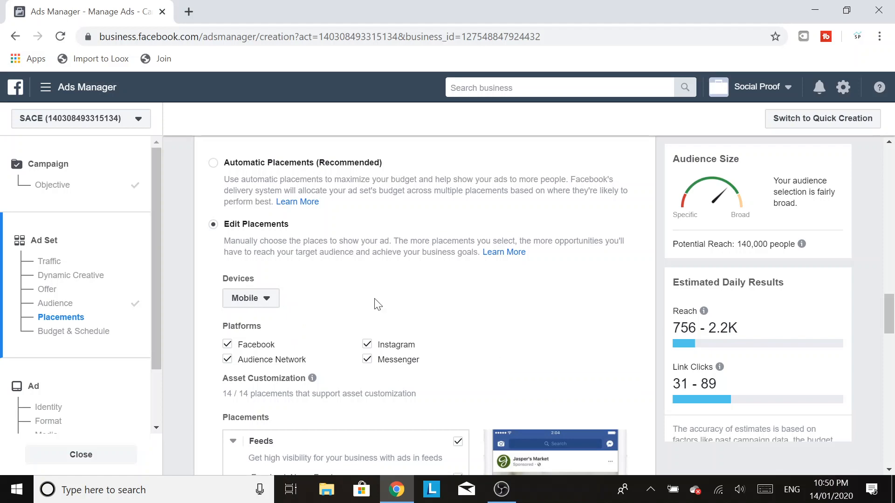
- Schedule the ad set with a start and end date instead of running it continuously
scroll(372, 273, "down", 1)
scroll(372, 274, "down", 15)
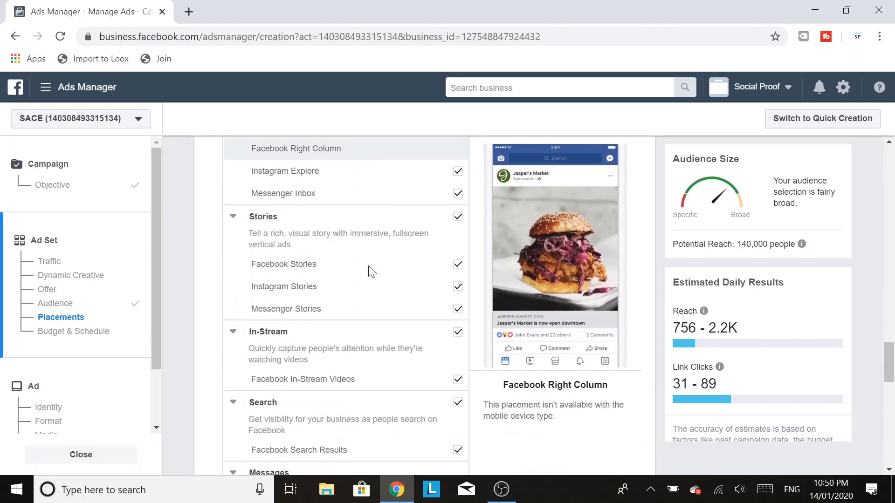
scroll(368, 262, "down", 6)
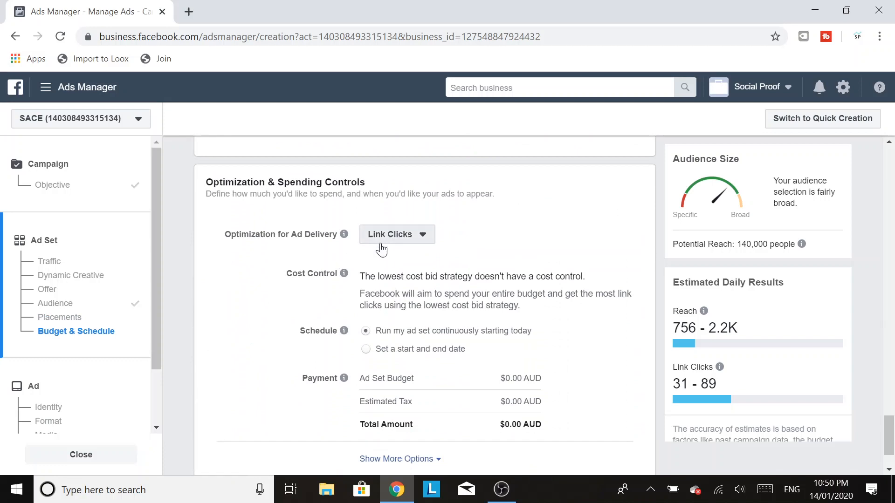
scroll(325, 261, "down", 2)
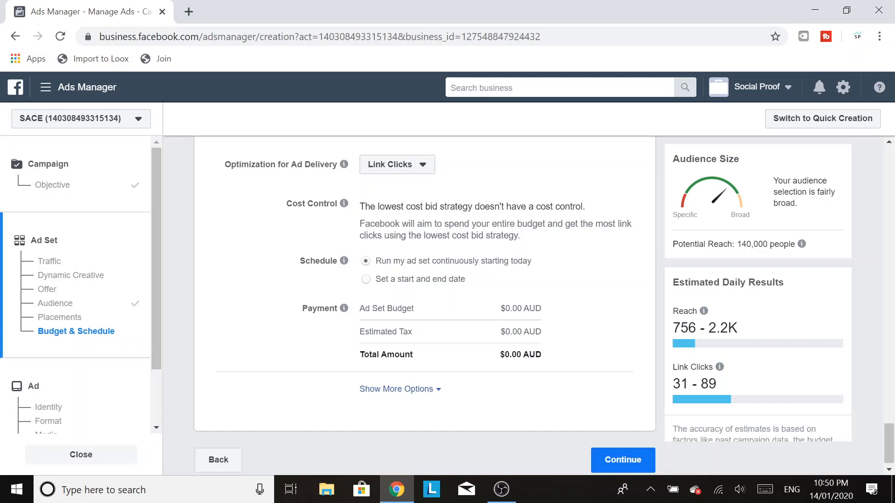
left_click(365, 279)
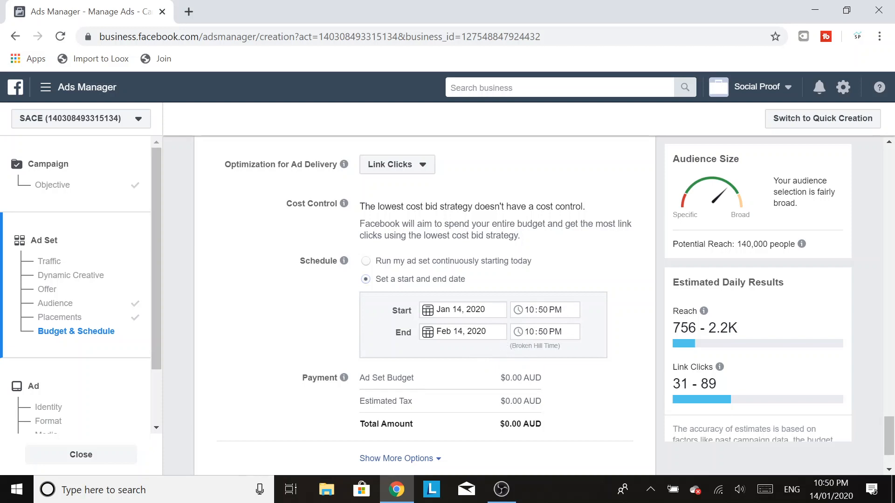
- Browse the end date calendar back to January 2020 and close it without picking a date
left_click(462, 332)
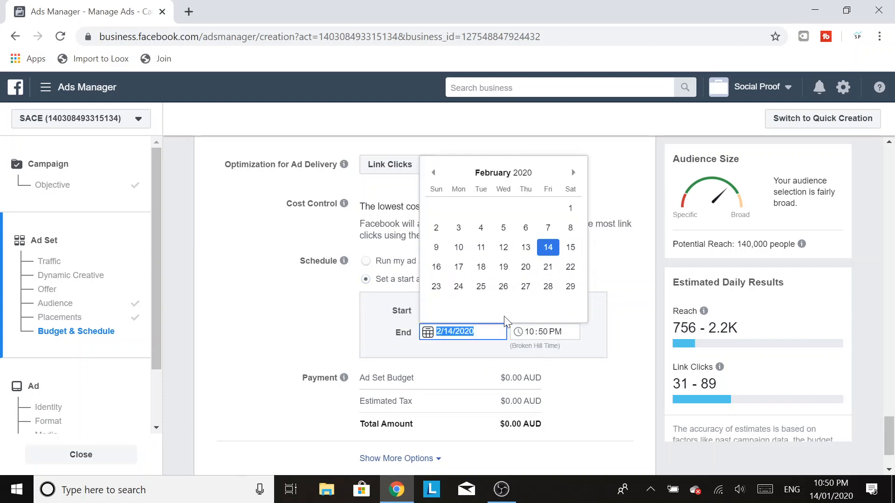
left_click(433, 173)
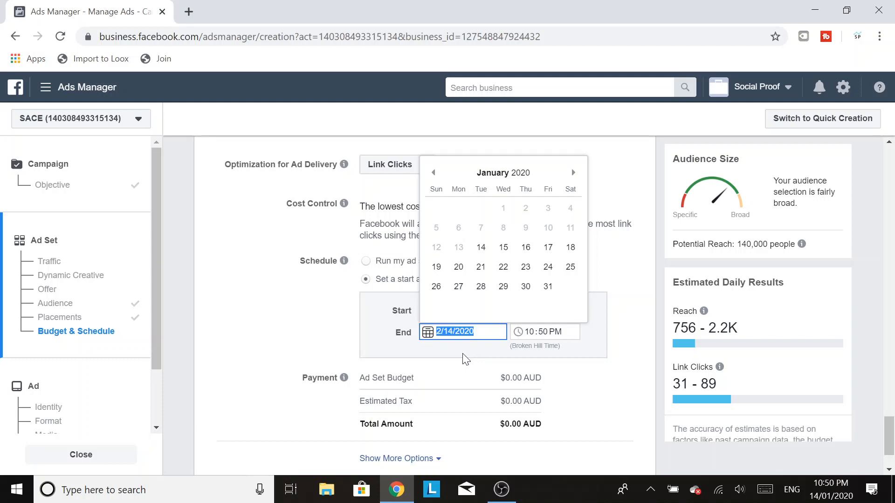
left_click(326, 335)
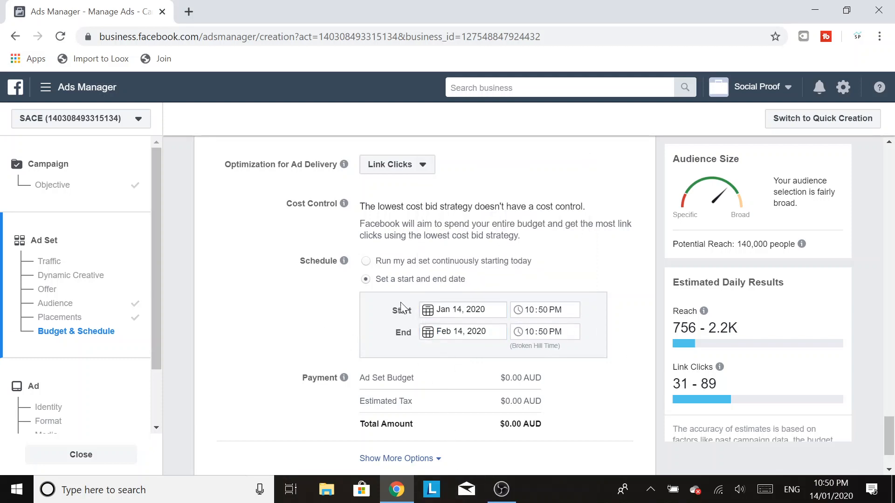
- Continue to the ad setup and review its identity, format and media sections
scroll(401, 308, "down", 2)
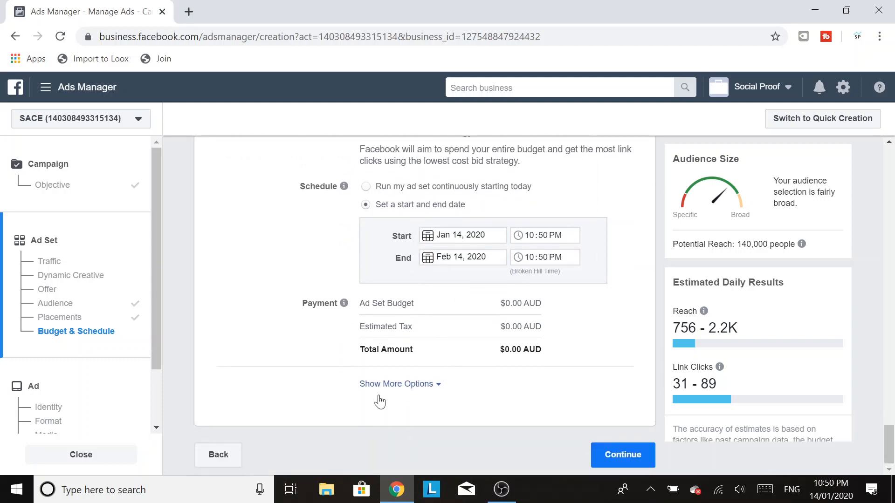
left_click(623, 455)
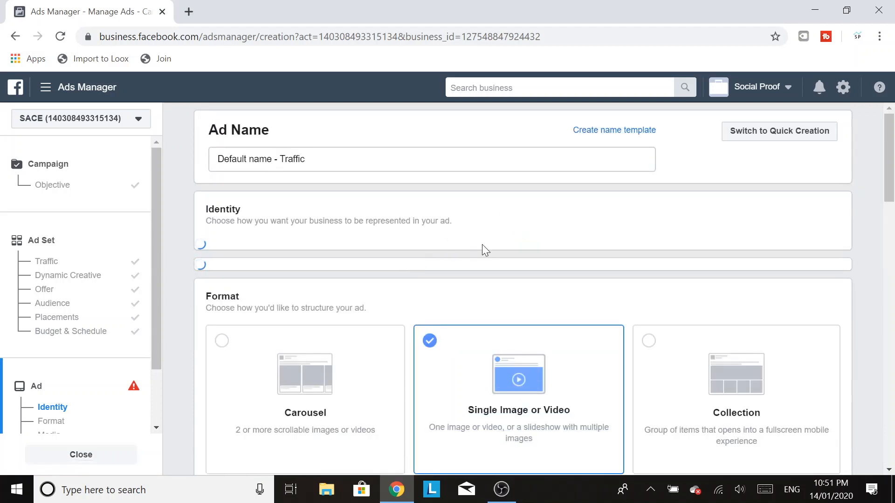
scroll(454, 279, "down", 3)
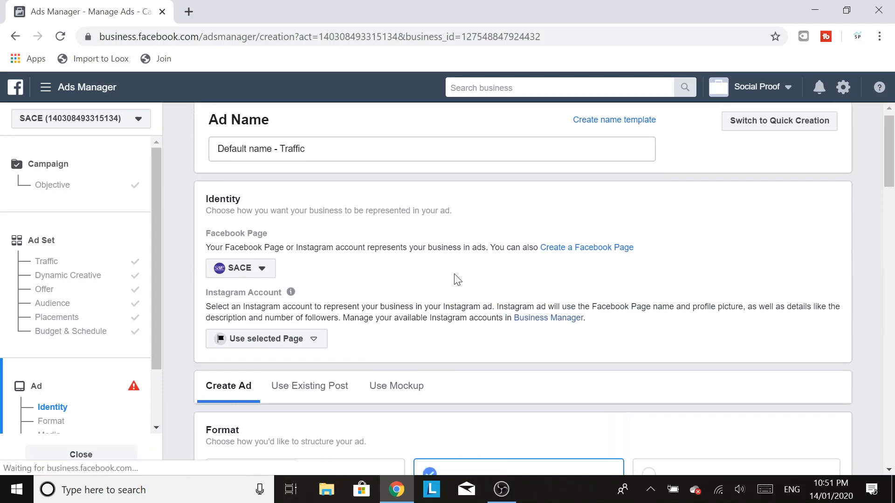
scroll(447, 277, "down", 2)
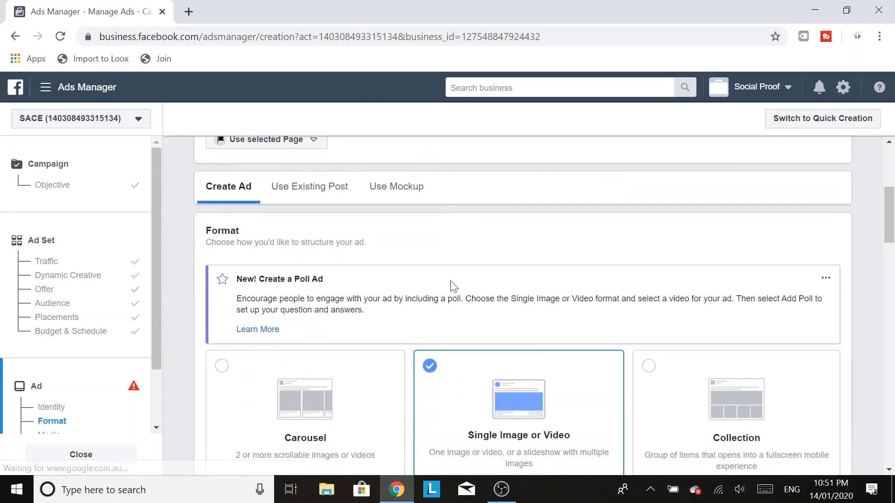
scroll(464, 265, "down", 5)
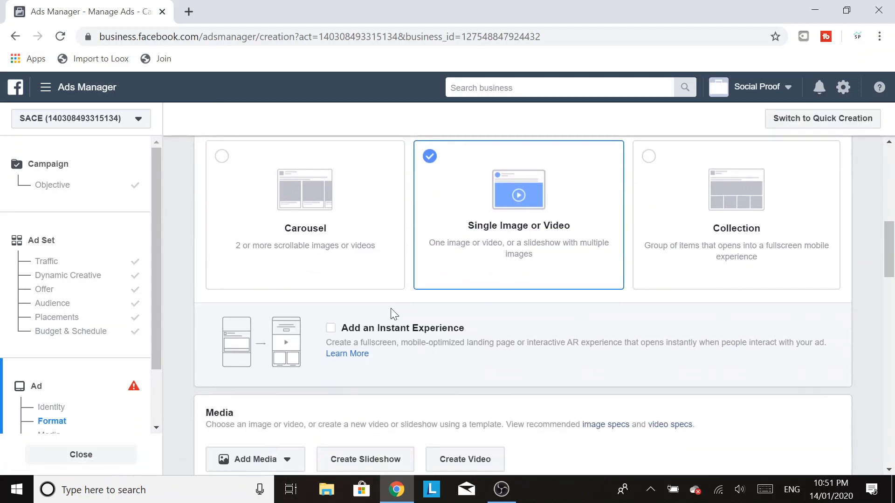
scroll(405, 308, "up", 3)
scroll(466, 299, "down", 2)
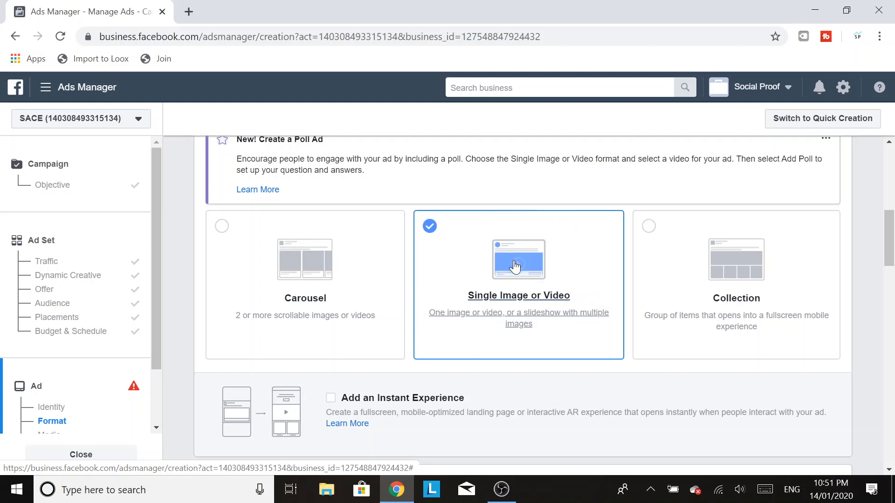
scroll(513, 253, "down", 2)
scroll(513, 254, "down", 4)
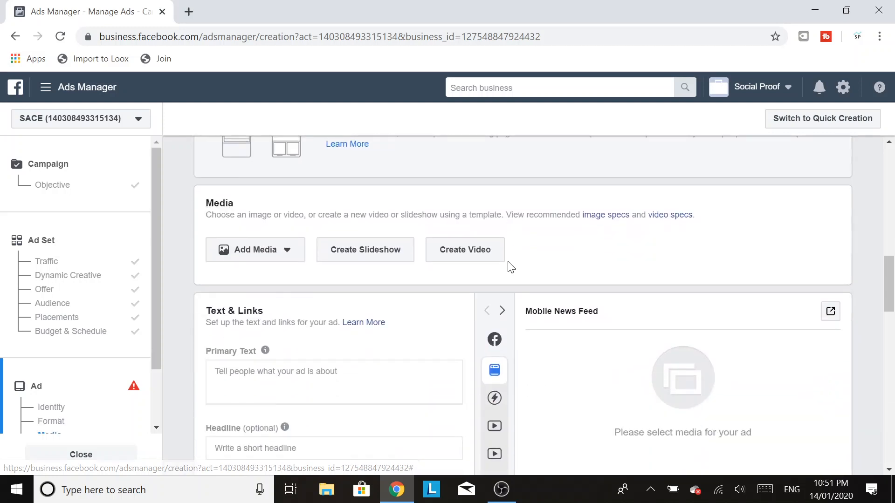
- Examine the image and video choices for adding media to the ad
left_click(275, 258)
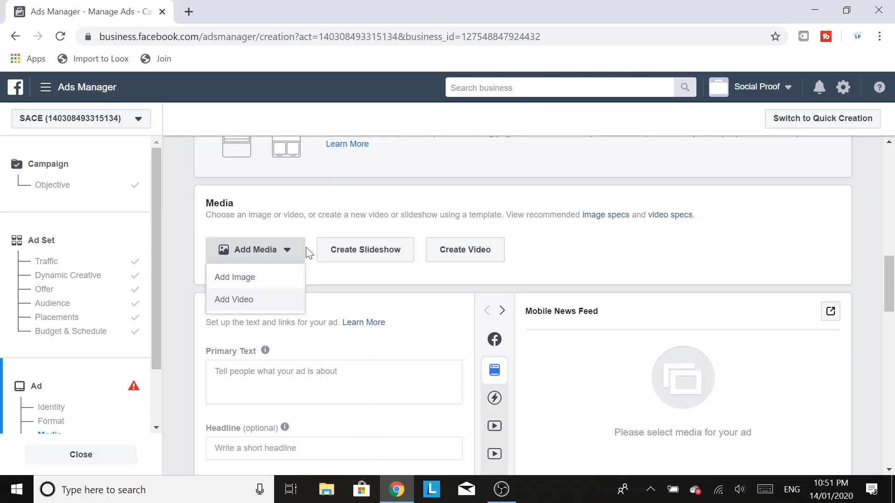
scroll(404, 282, "down", 3)
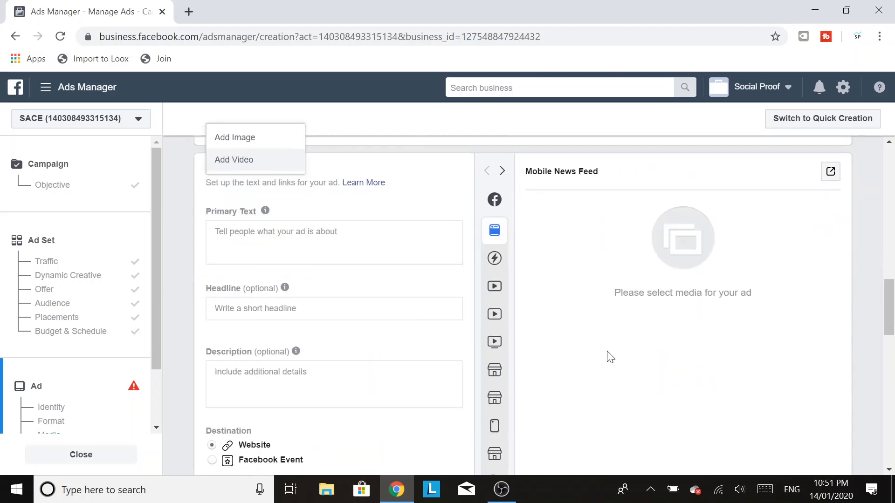
left_click(422, 195)
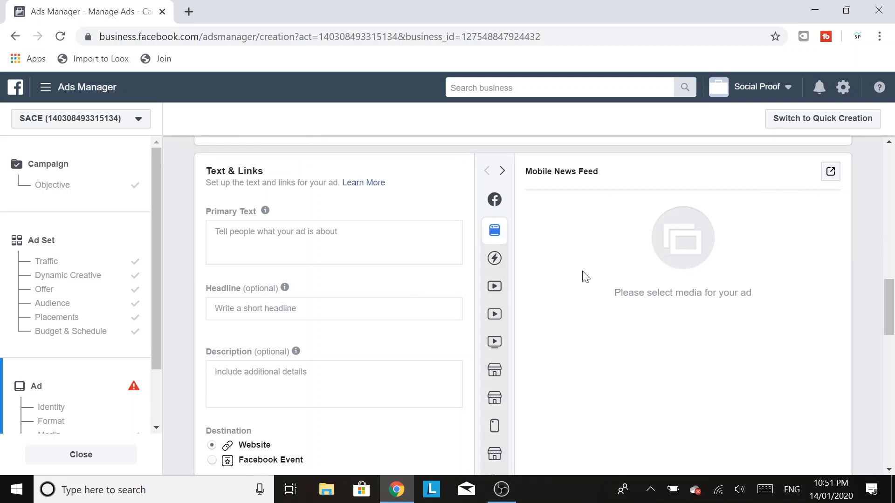
scroll(578, 271, "up", 3)
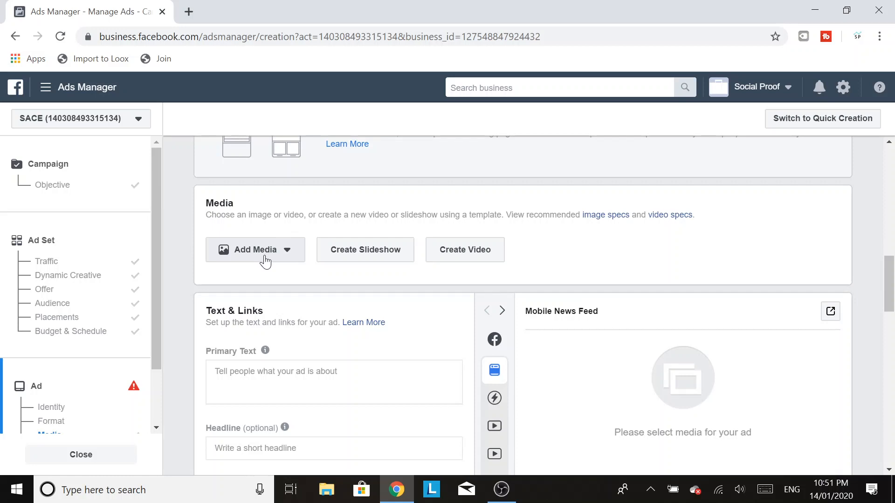
- Examine the ad's primary text, headline and description fields and their explanations
scroll(266, 262, "down", 3)
left_click(266, 247)
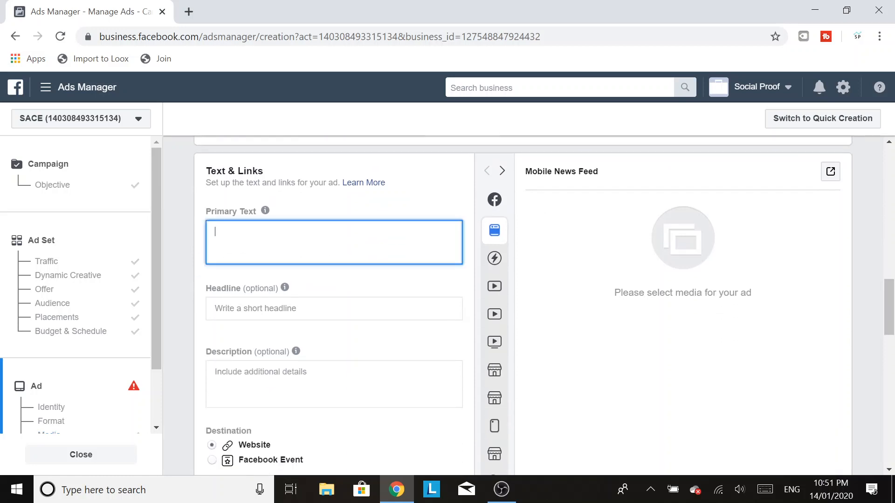
mouse_move(296, 351)
left_click(228, 317)
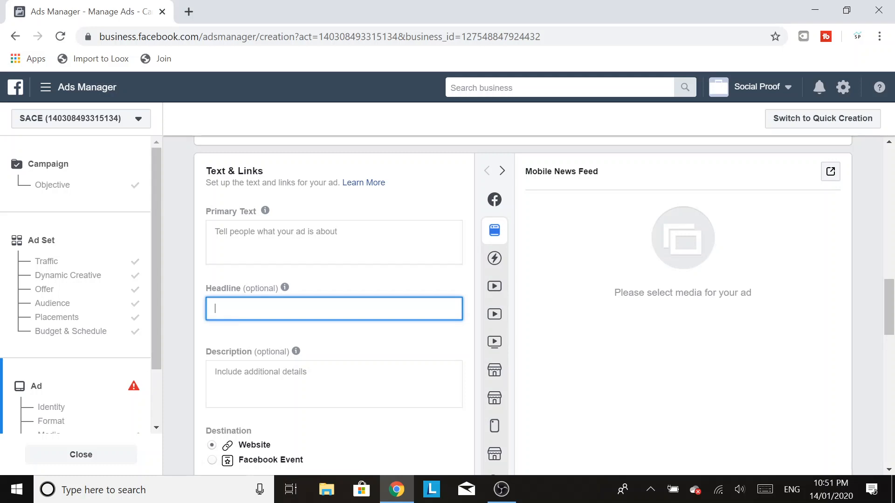
mouse_move(285, 288)
key("Tab")
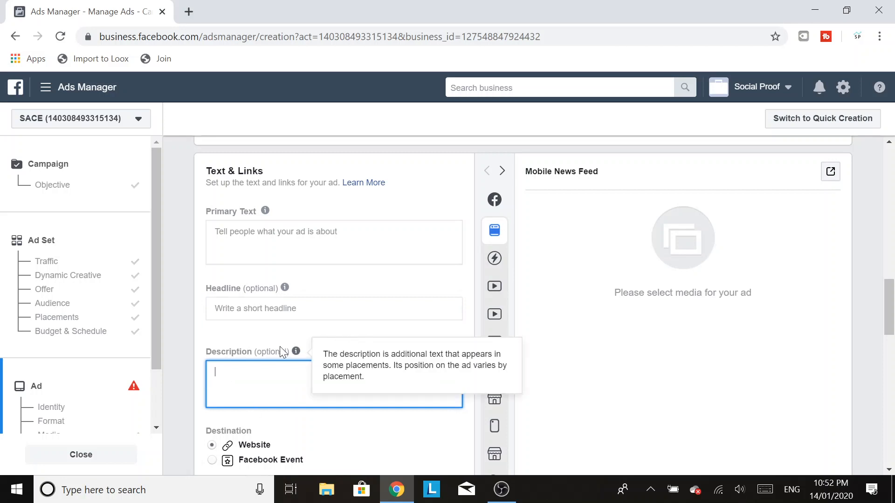
left_click(313, 341)
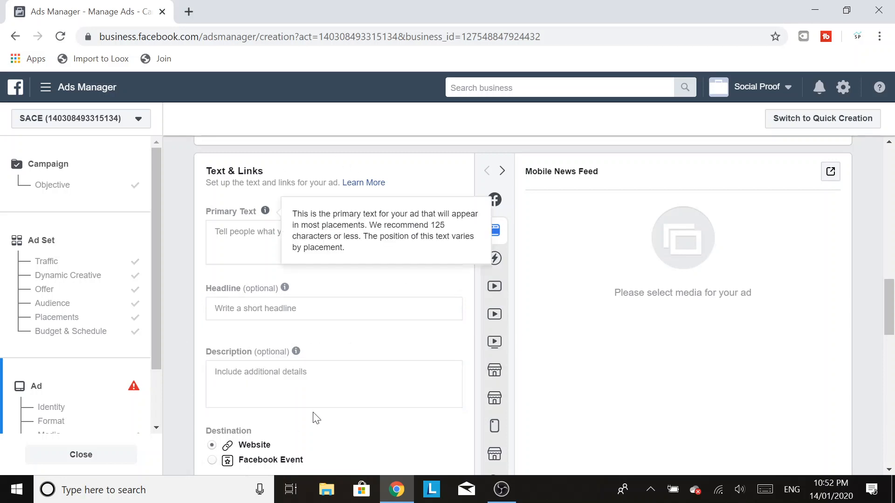
- Examine the ad's destination options and the suggested website URLs without choosing one
scroll(322, 325, "down", 3)
scroll(322, 325, "down", 2)
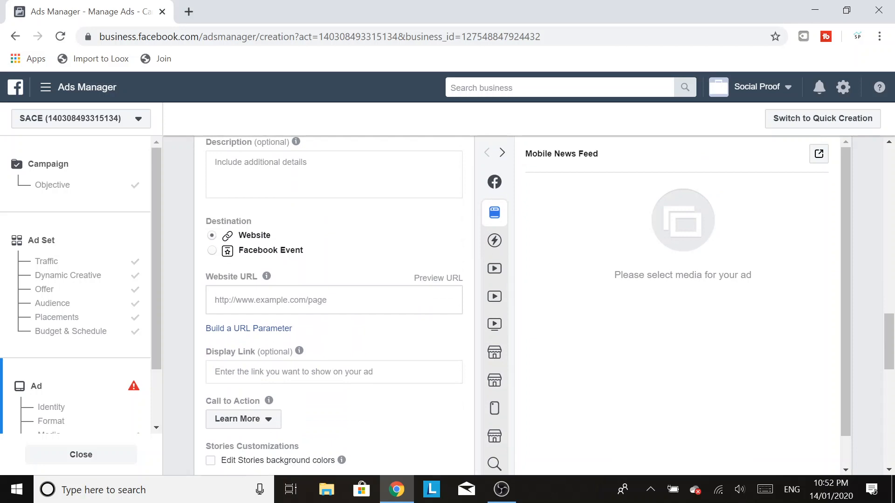
left_click(279, 303)
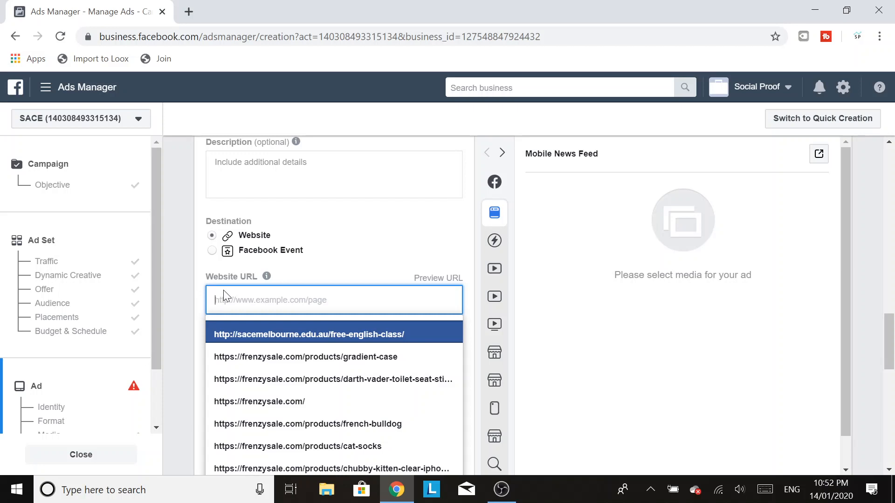
left_click(324, 263)
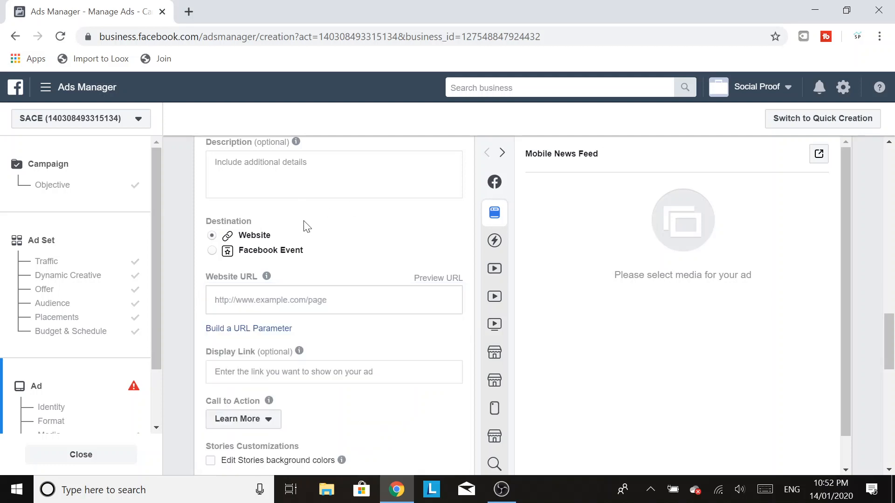
- Look through the ad's call-to-action options and choose Learn More
scroll(354, 199, "down", 3)
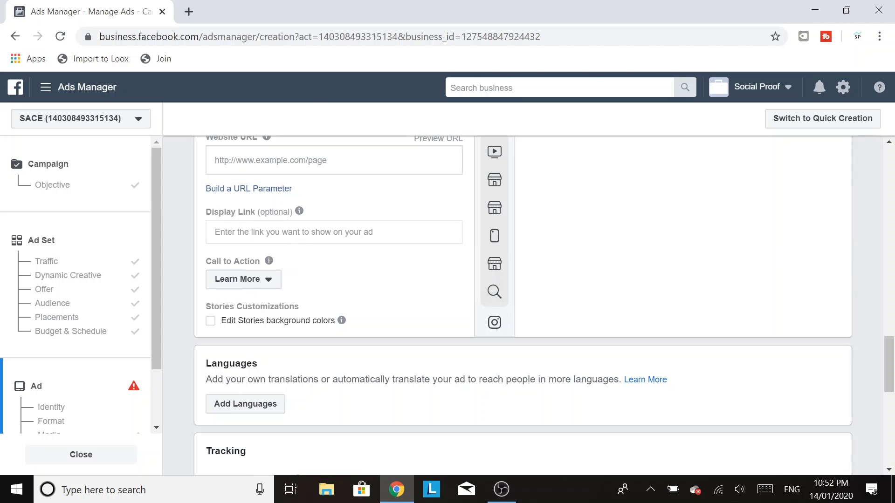
left_click(245, 282)
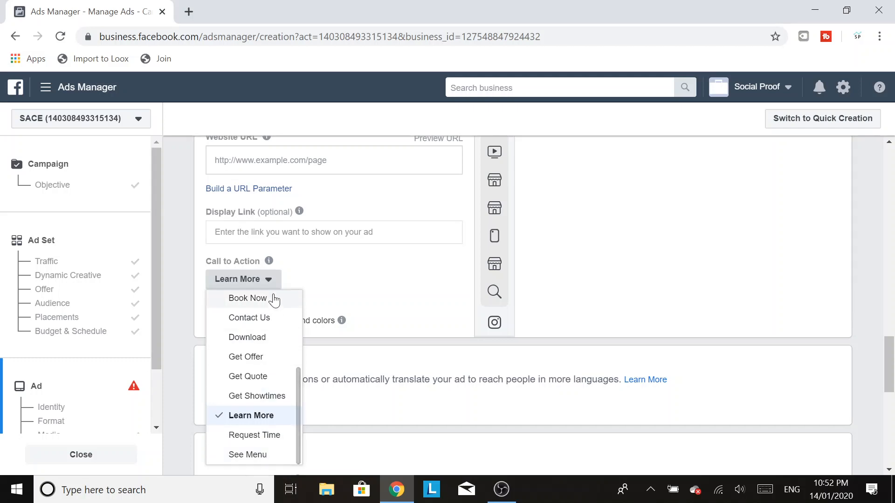
scroll(264, 401, "up", 3)
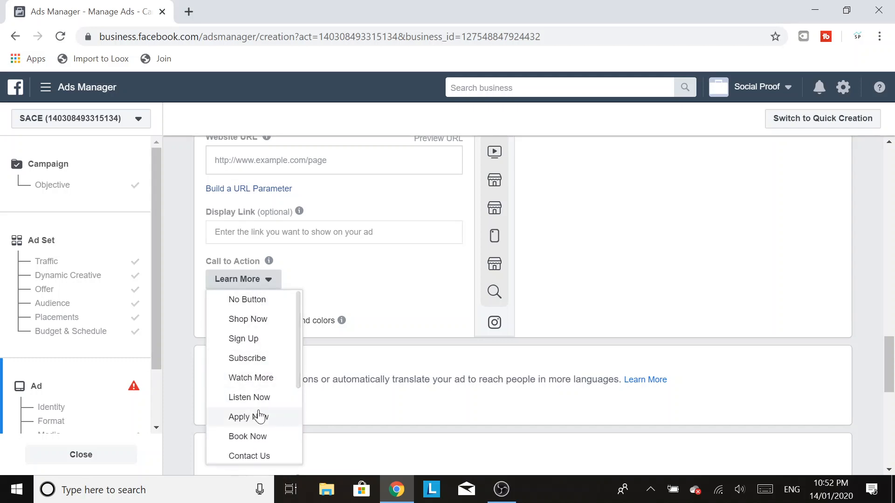
scroll(261, 380, "down", 3)
left_click(254, 416)
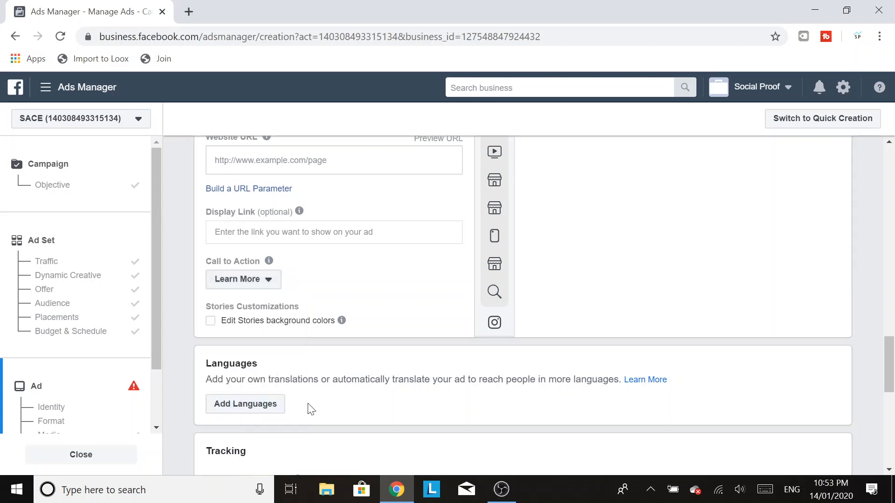
- Review the ad's language and tracking settings and the error notice above the final confirmation
scroll(345, 270, "down", 1)
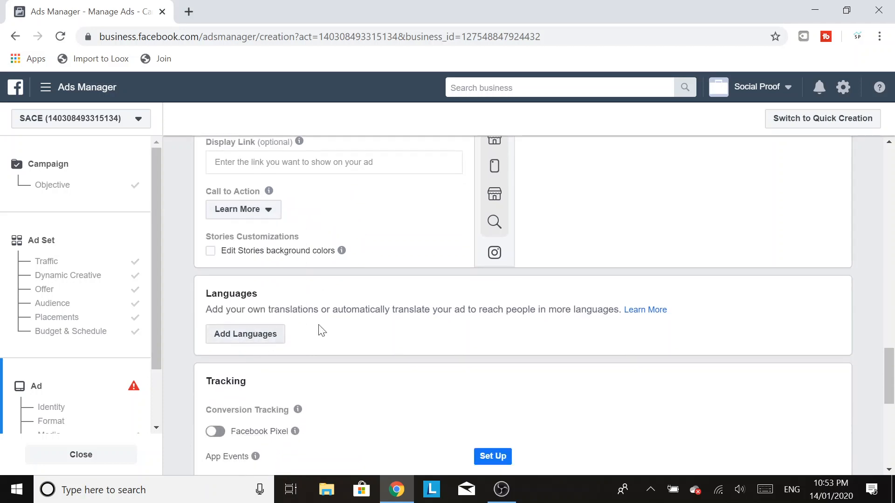
scroll(484, 280, "down", 5)
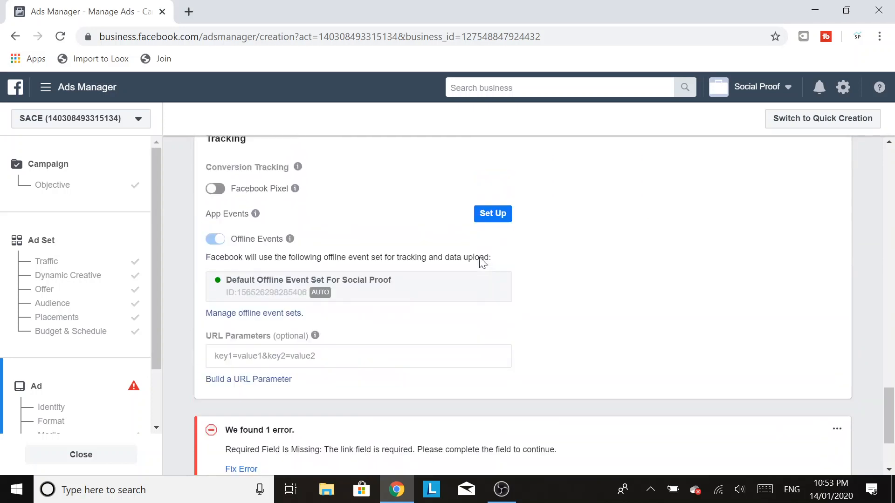
scroll(474, 272, "up", 2)
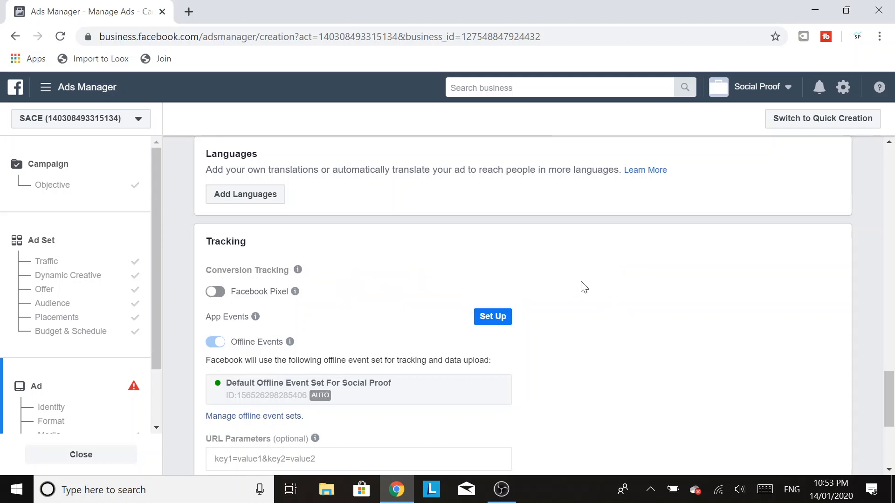
scroll(558, 266, "down", 3)
scroll(557, 266, "down", 2)
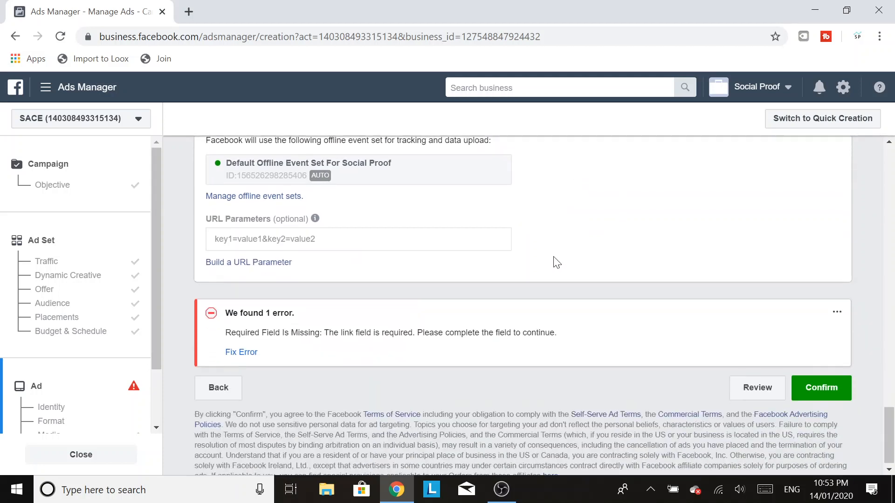